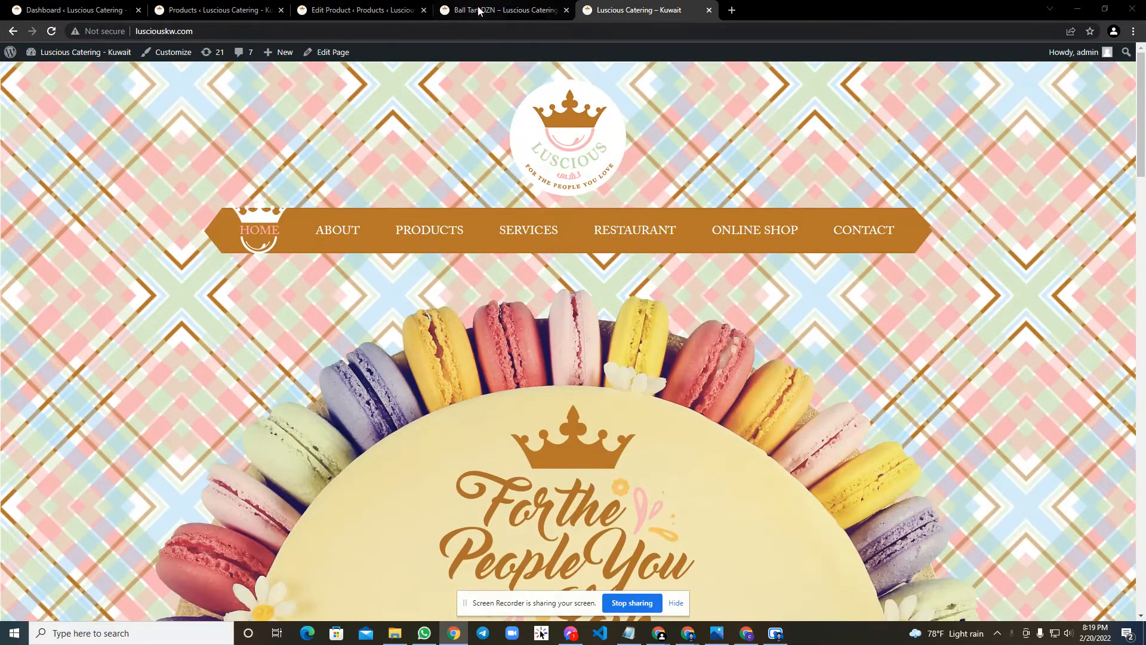
Open the Ball Tart DZN store page and check the product's name and price.
left_click(480, 10)
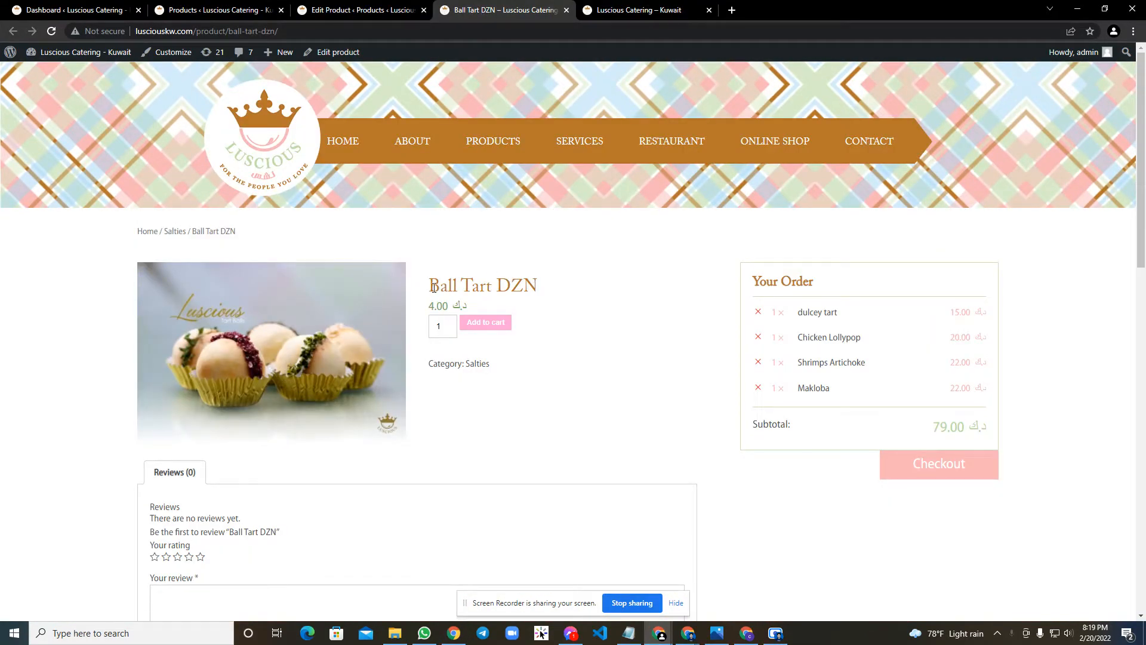
left_click_drag(433, 287, 526, 288)
left_click(451, 307)
left_click_drag(481, 308, 442, 305)
left_click(491, 300)
Look up the Ball Tart DZN price in the admin list of all products.
left_click(84, 10)
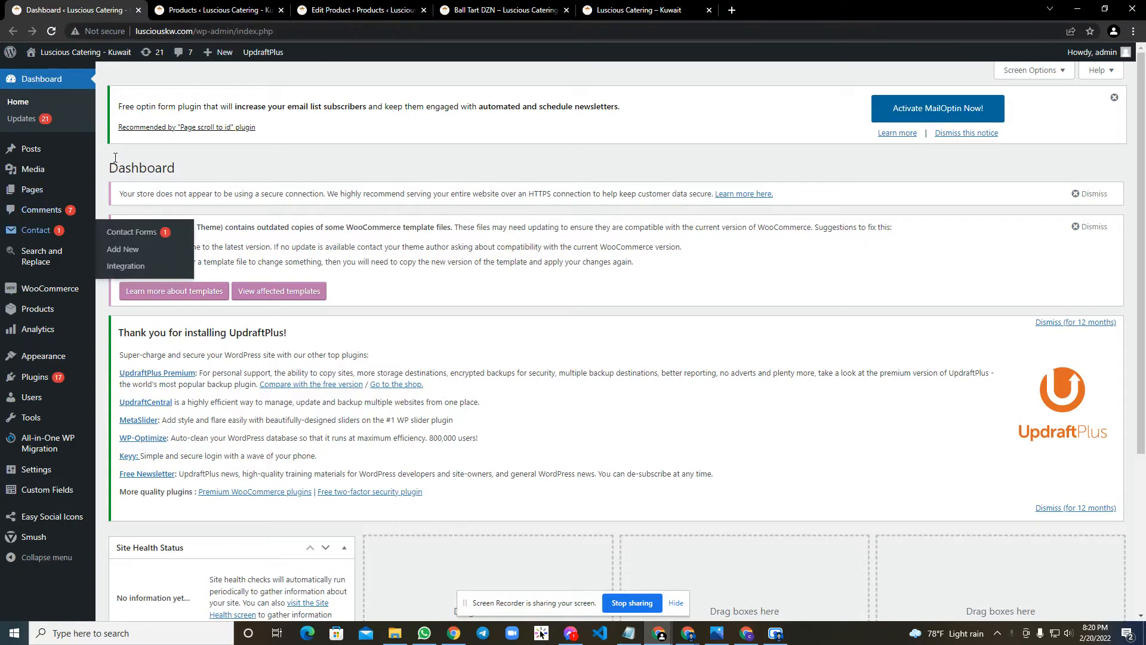
mouse_move(53, 309)
left_click(118, 310)
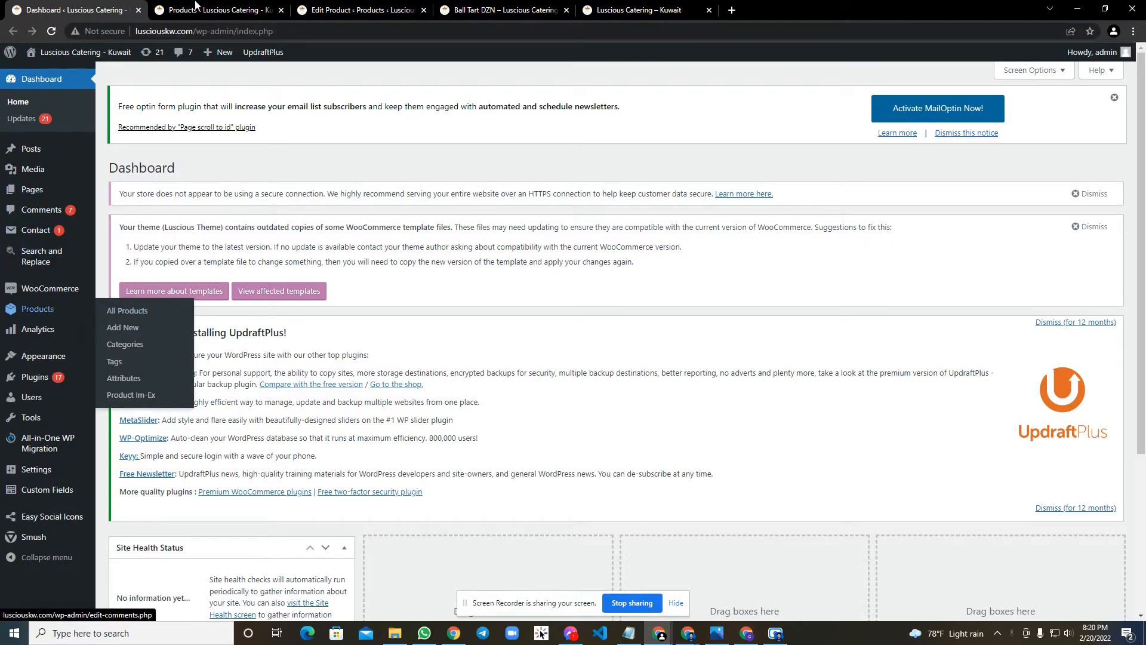
scroll(367, 294, "down", 10)
scroll(367, 294, "up", 10)
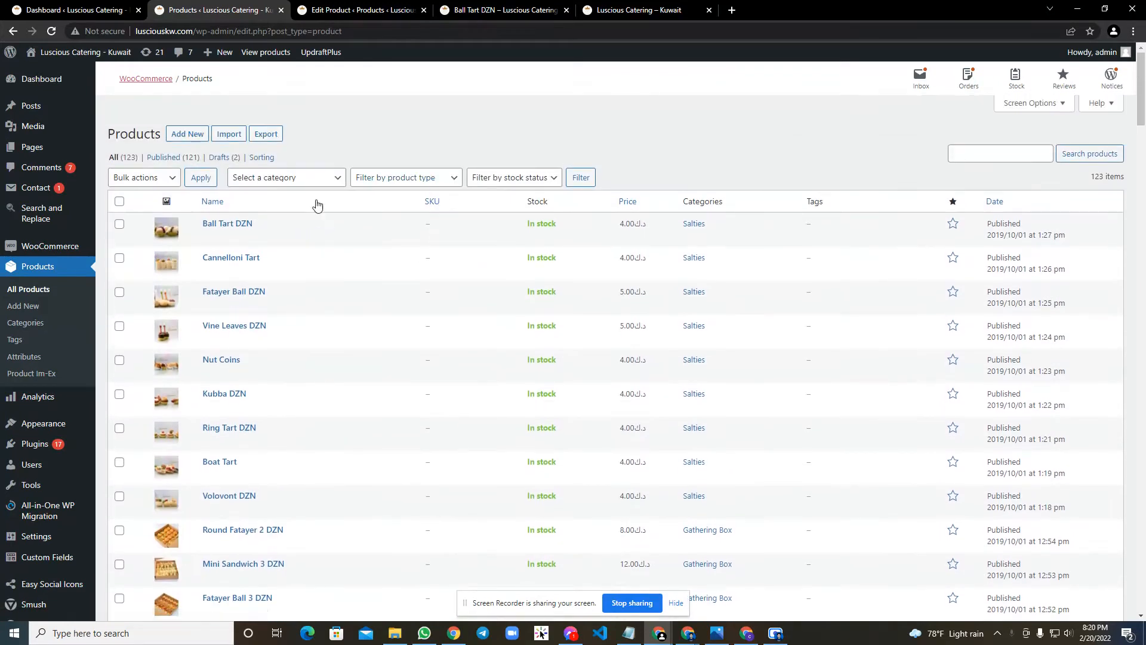
left_click(627, 222)
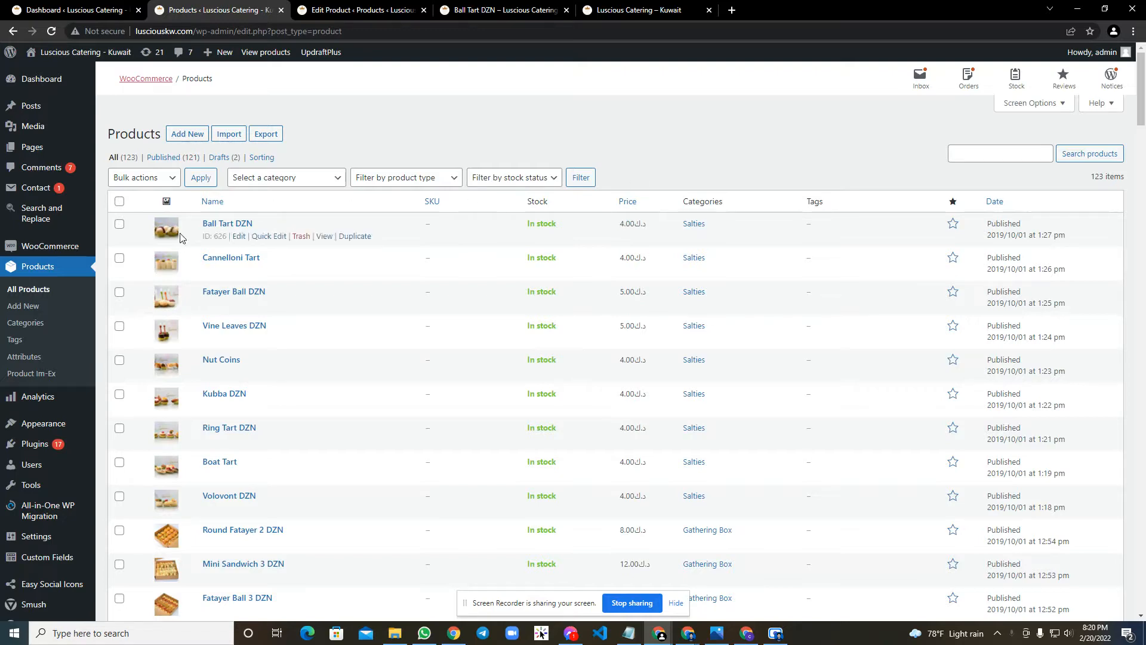
Set the regular price of Ball Tart DZN to 20 in its full product editor and update the product.
key("ctrl+Tab")
scroll(239, 352, "down", 10)
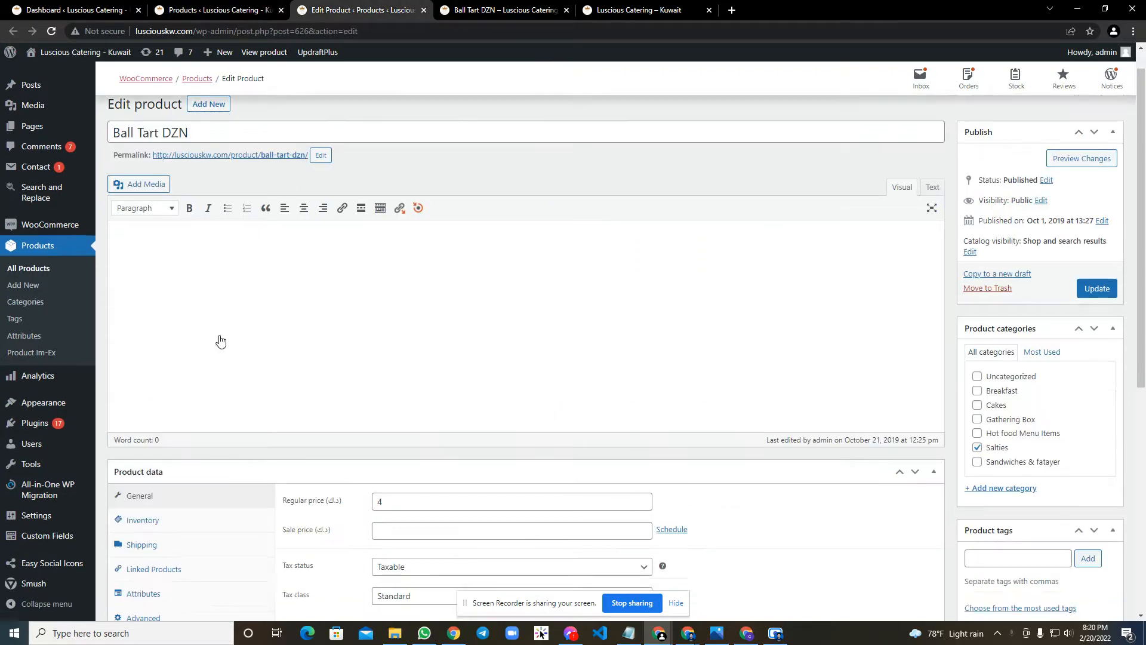
scroll(247, 364, "up", 4)
left_click_drag(391, 334, 365, 340)
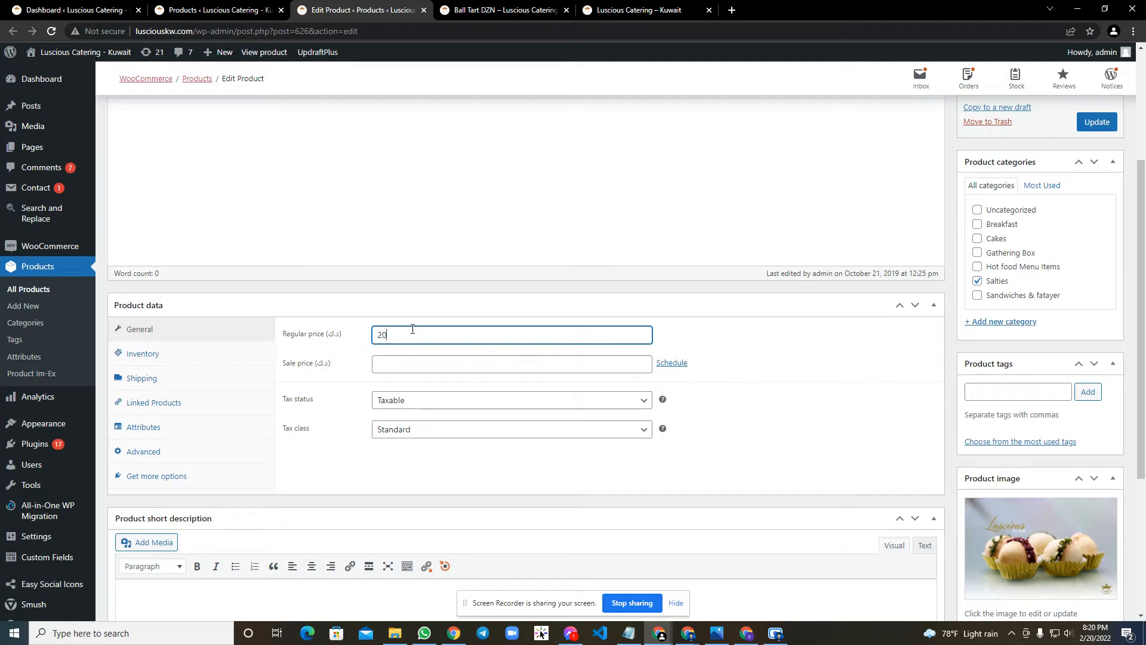
left_click(1098, 121)
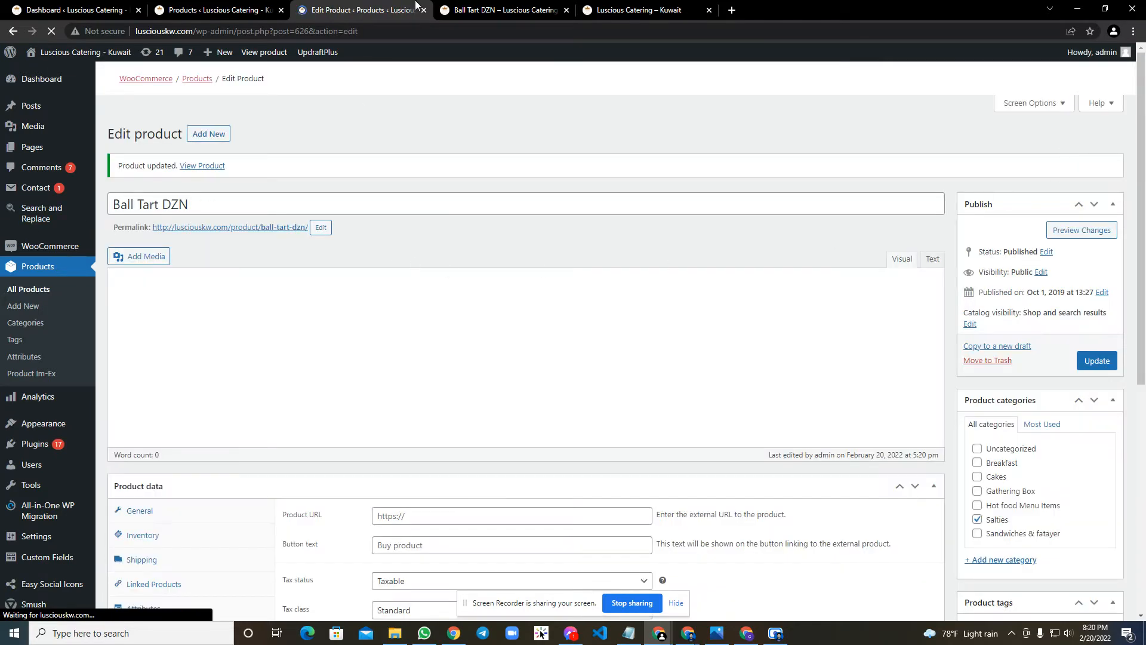
Reload the Ball Tart DZN store page and check the displayed price.
left_click(472, 10)
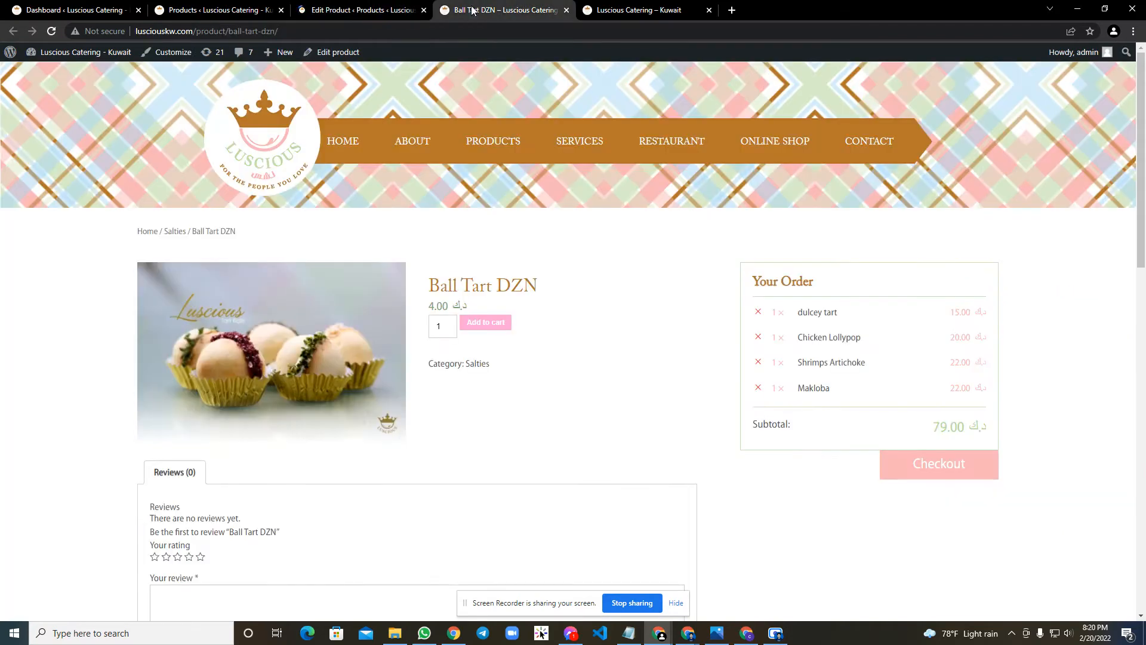
right_click(72, 255)
left_click(103, 289)
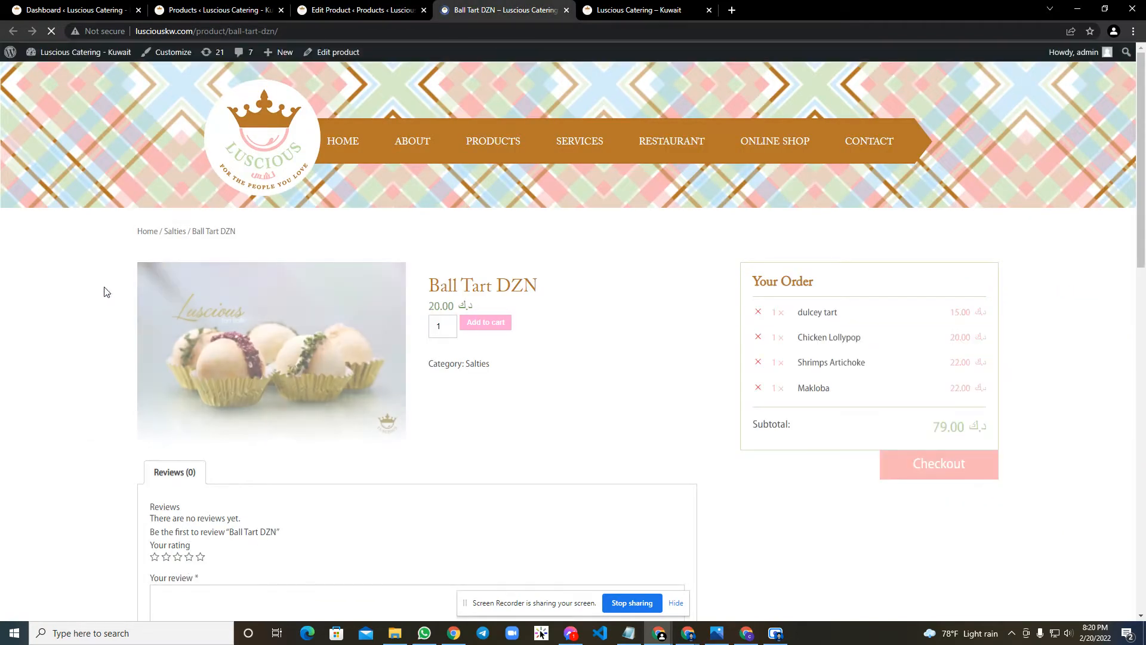
left_click_drag(454, 308, 430, 307)
left_click(446, 305)
left_click(439, 305)
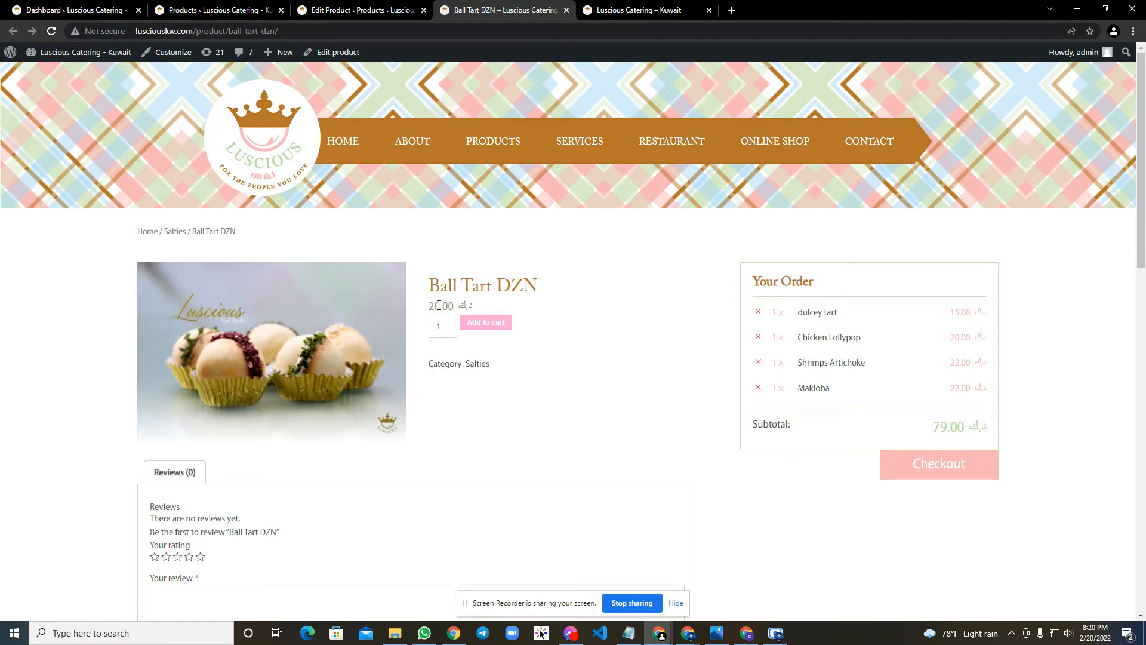
Refresh the admin product list and check the price listed for Ball Tart DZN.
left_click(406, 6)
left_click(225, 10)
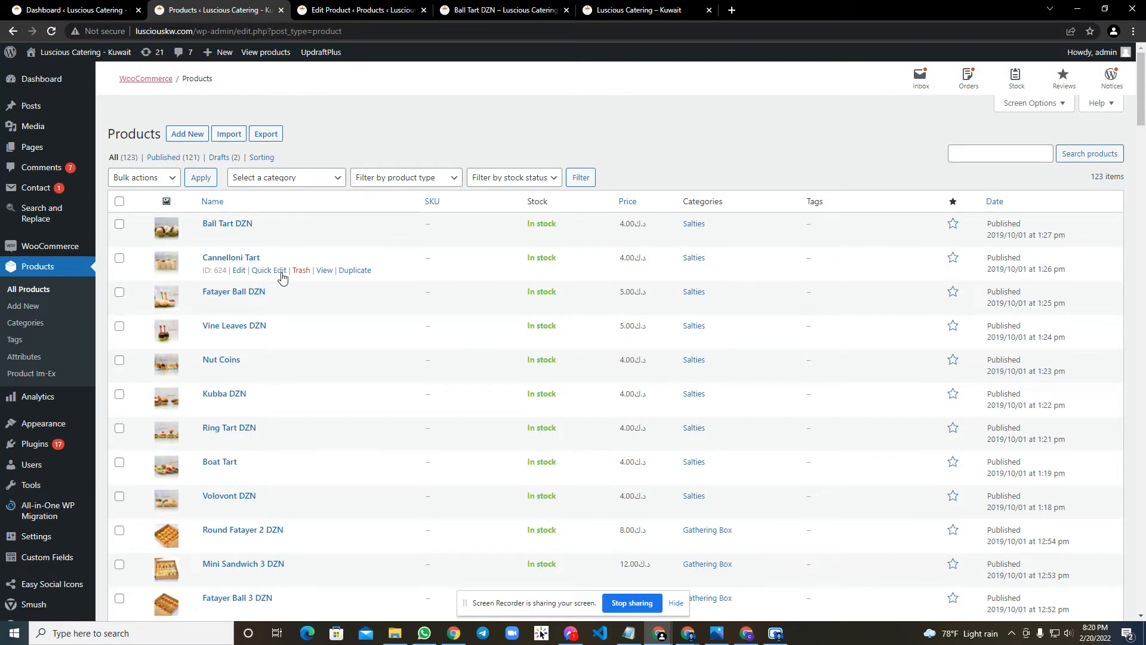
right_click(353, 104)
left_click(367, 140)
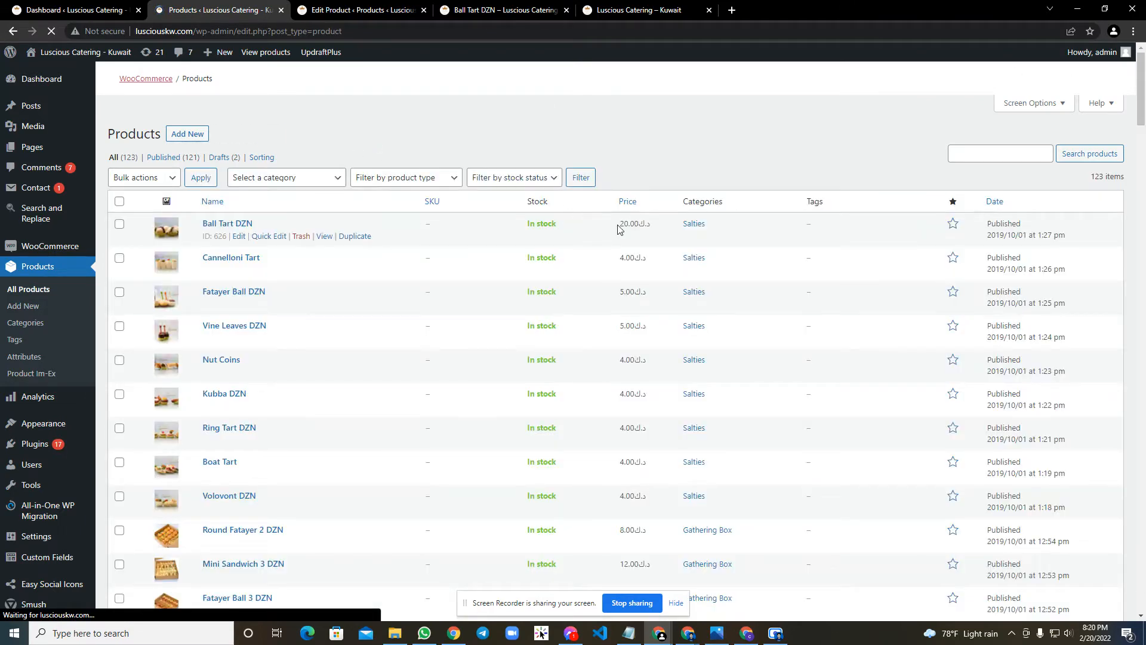
left_click_drag(618, 225, 635, 223)
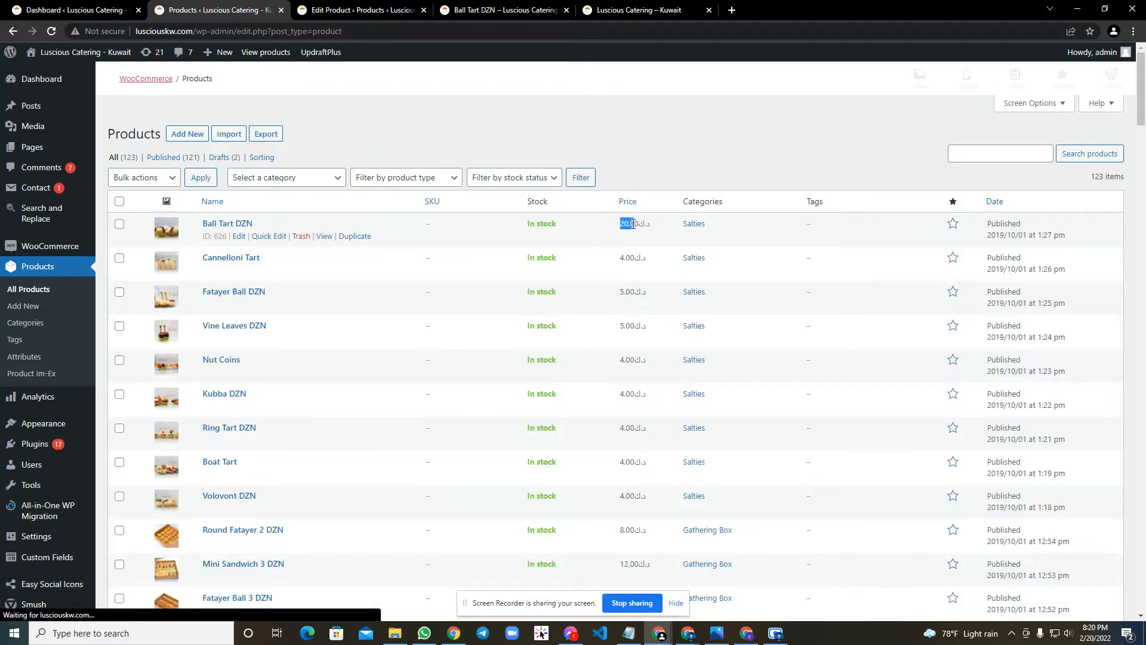
left_click(373, 244)
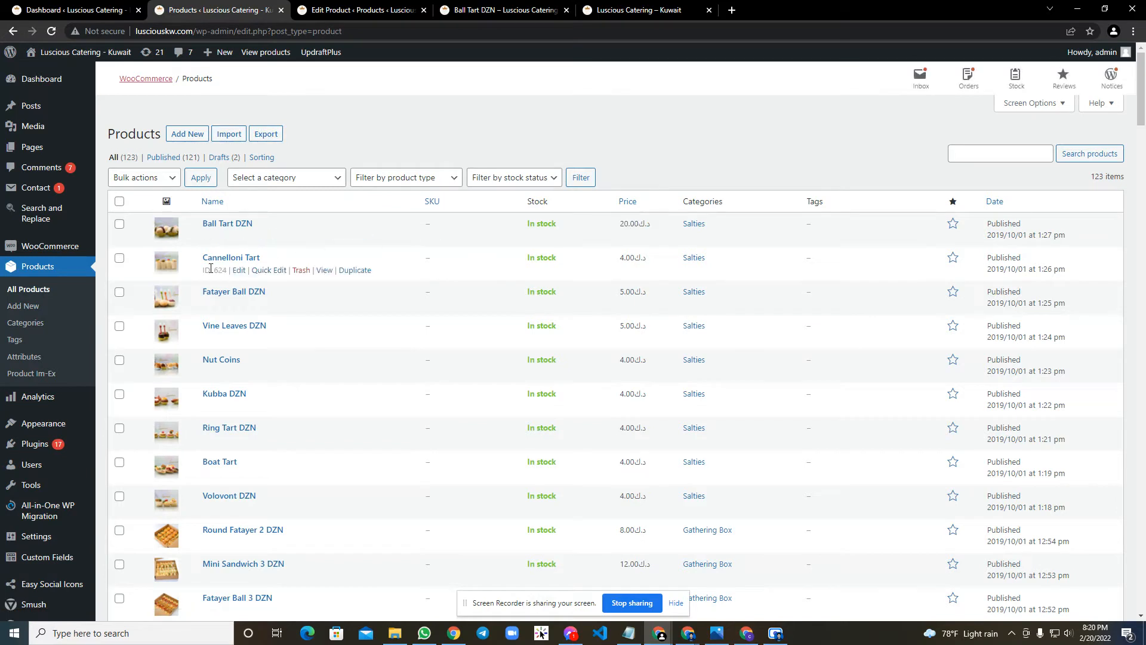
Quick-edit Cannelloni Tart to set its price to 25 and update it.
left_click(268, 270)
scroll(215, 388, "down", 2)
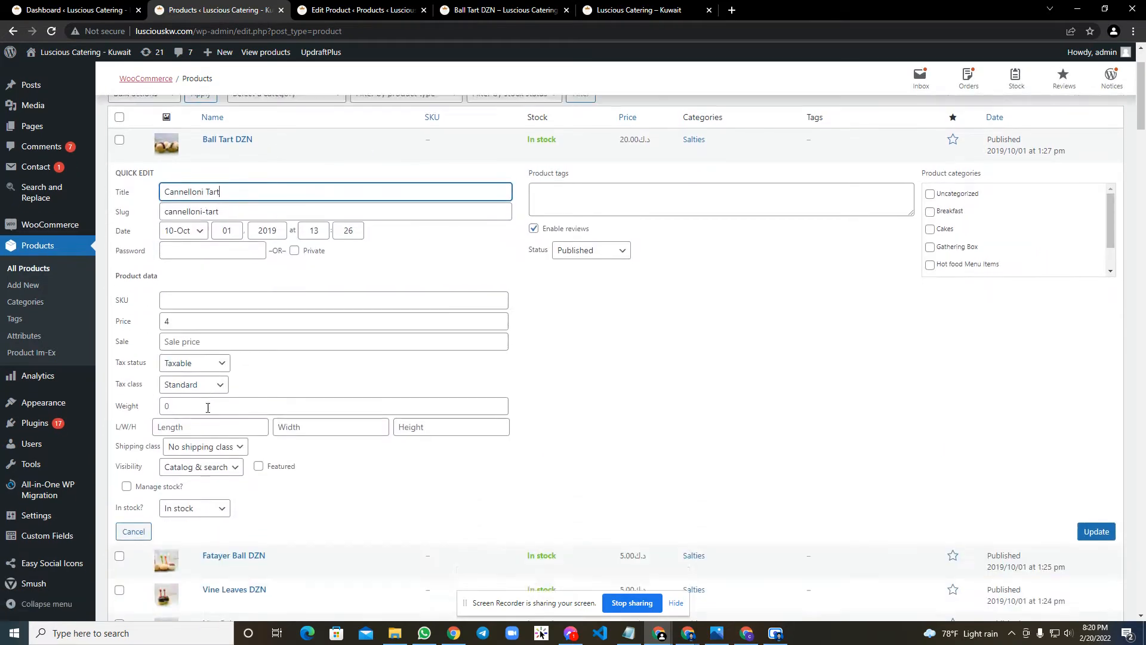
left_click_drag(192, 284, 154, 289)
type("20")
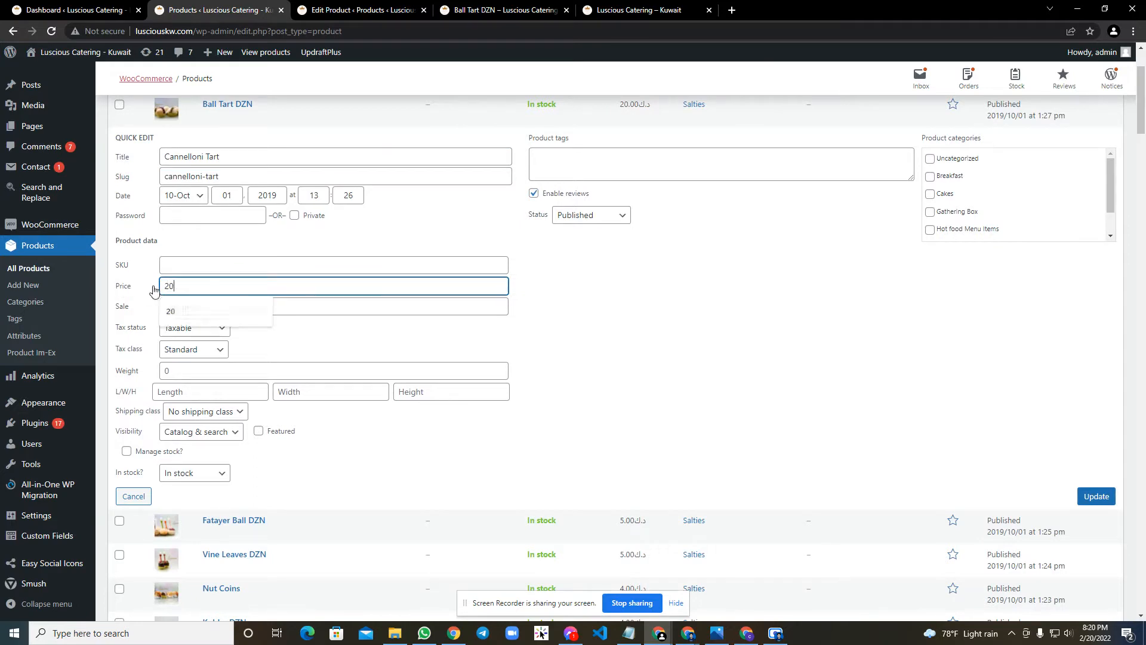
key("BackSpace")
type("5")
left_click(1088, 500)
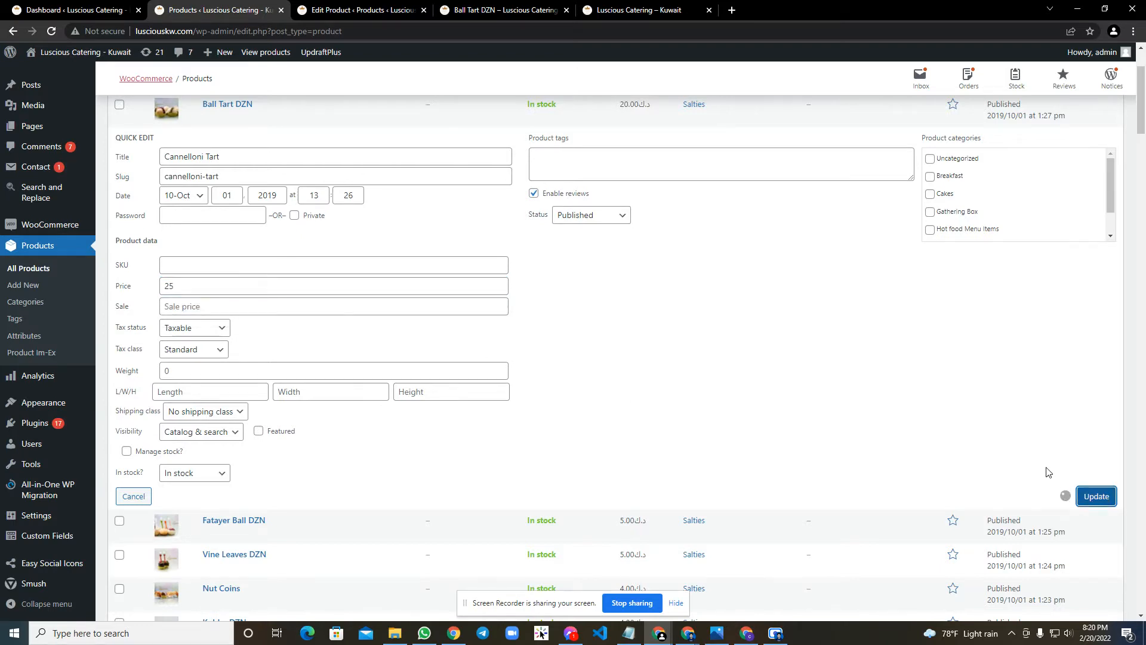
scroll(591, 274, "up", 2)
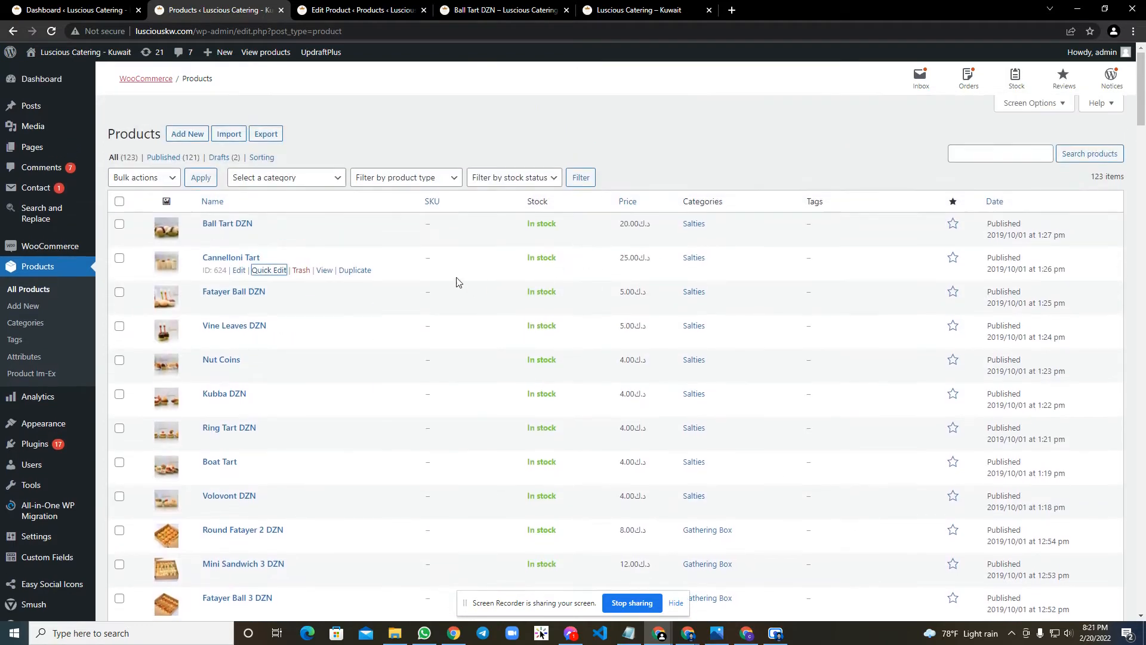
Open the Cannelloni Tart store page separately and check its price.
middle_click(325, 273)
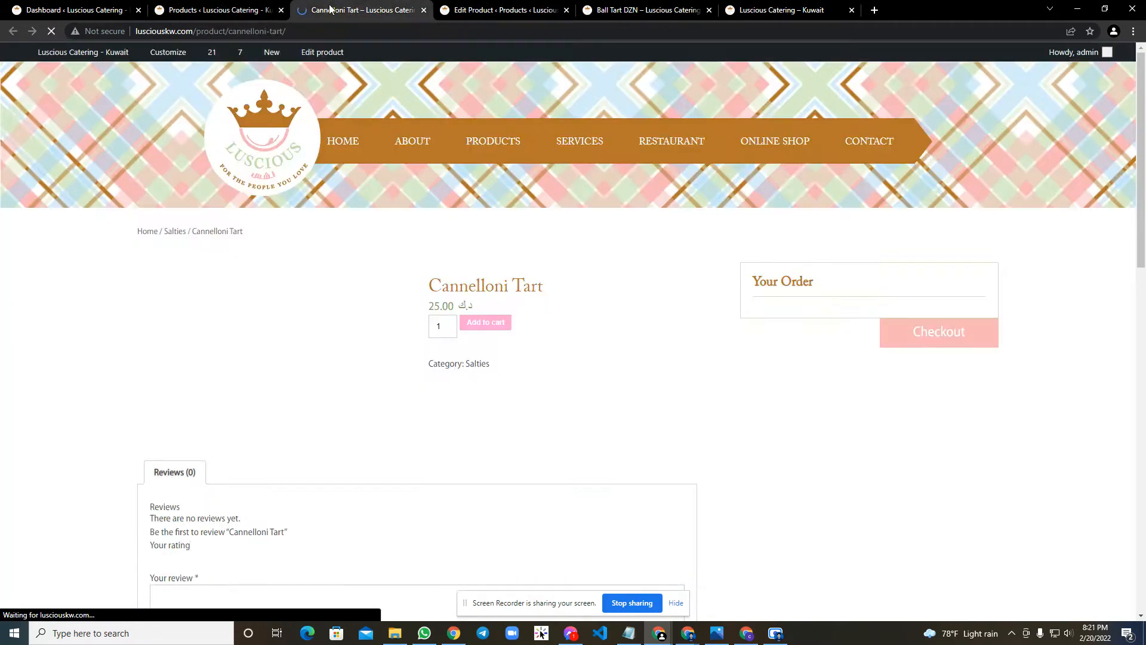
key("ctrl+Tab")
left_click_drag(433, 309, 468, 295)
left_click(495, 300)
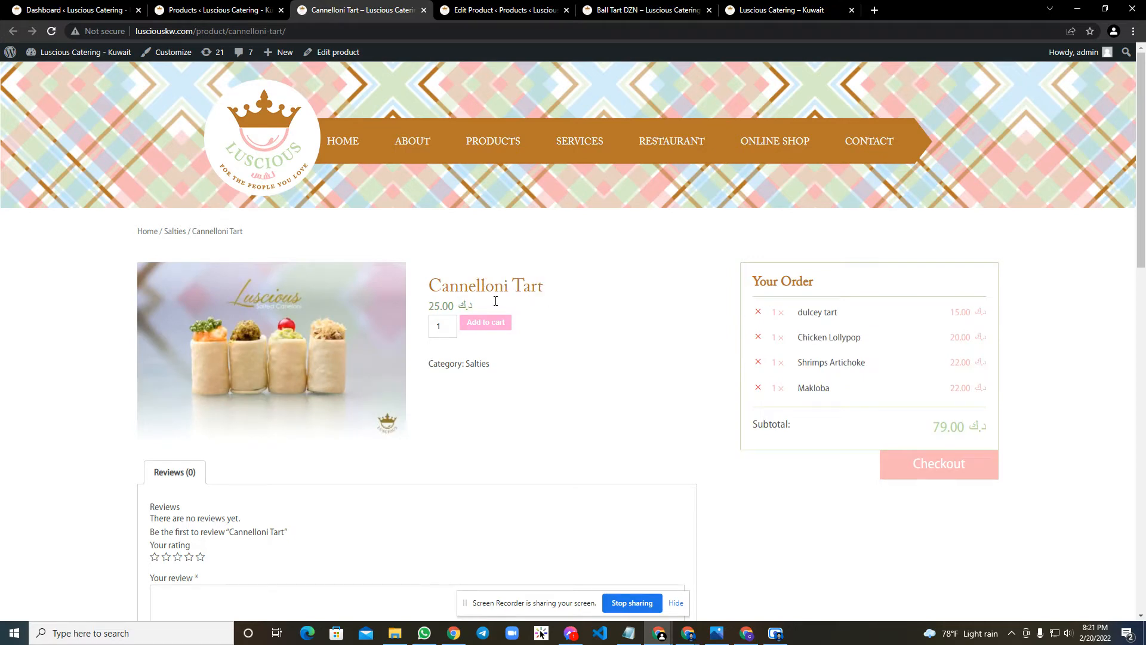
Move Ball Tart DZN to the trash from the product list and reload its store page to check availability.
left_click(204, 12)
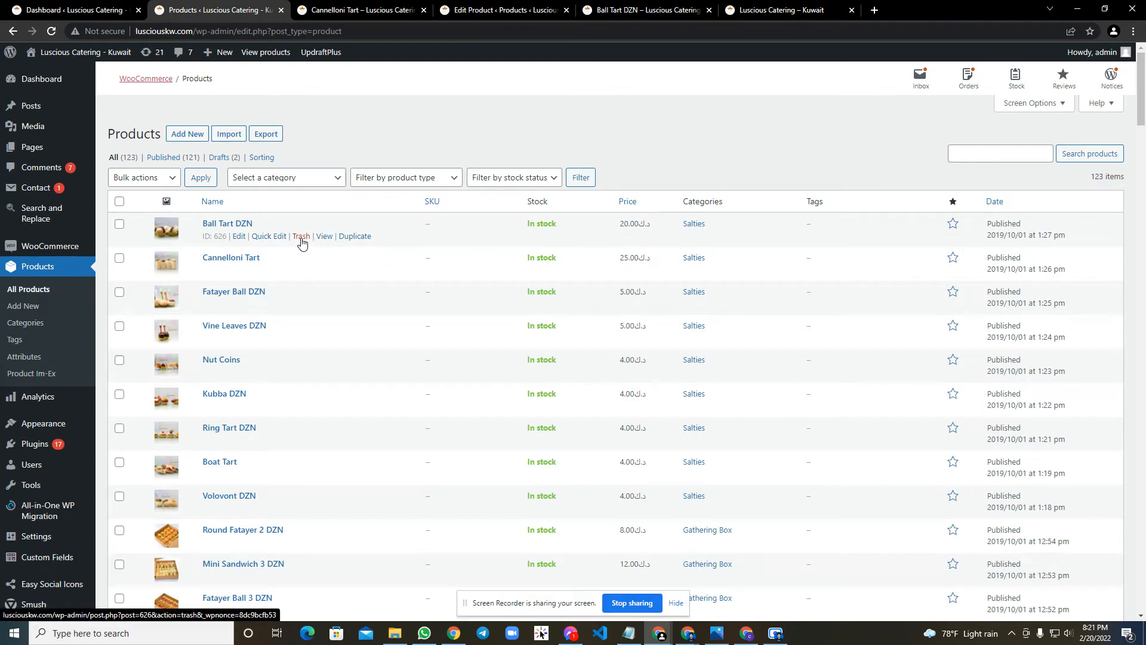
left_click(301, 238)
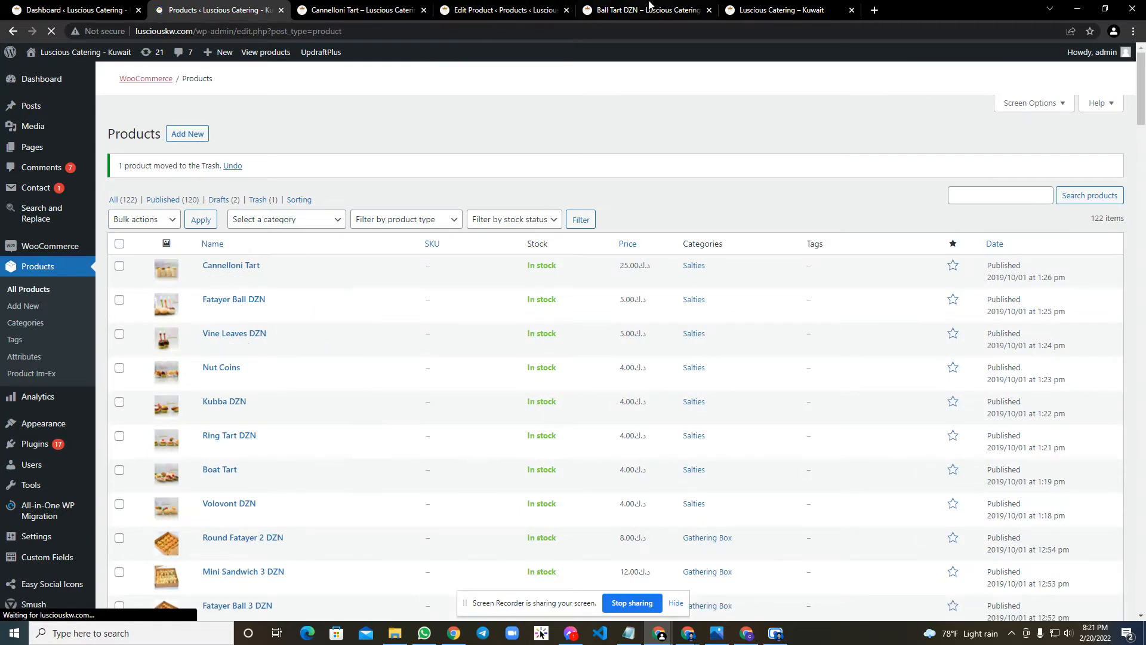
left_click(650, 7)
right_click(117, 253)
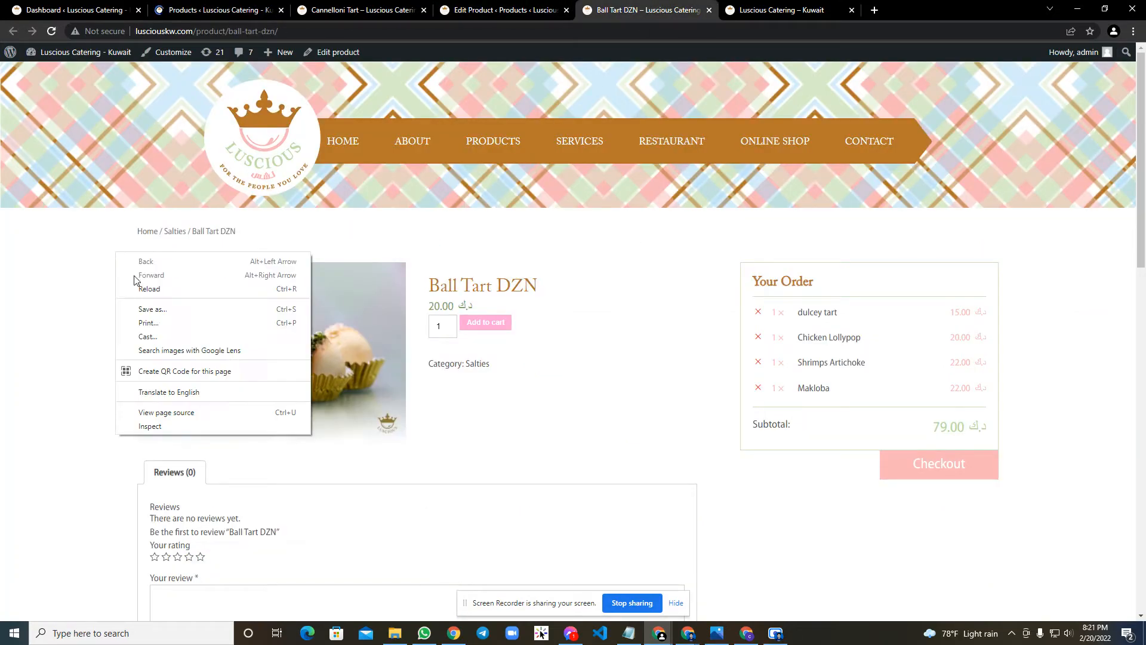
left_click(133, 289)
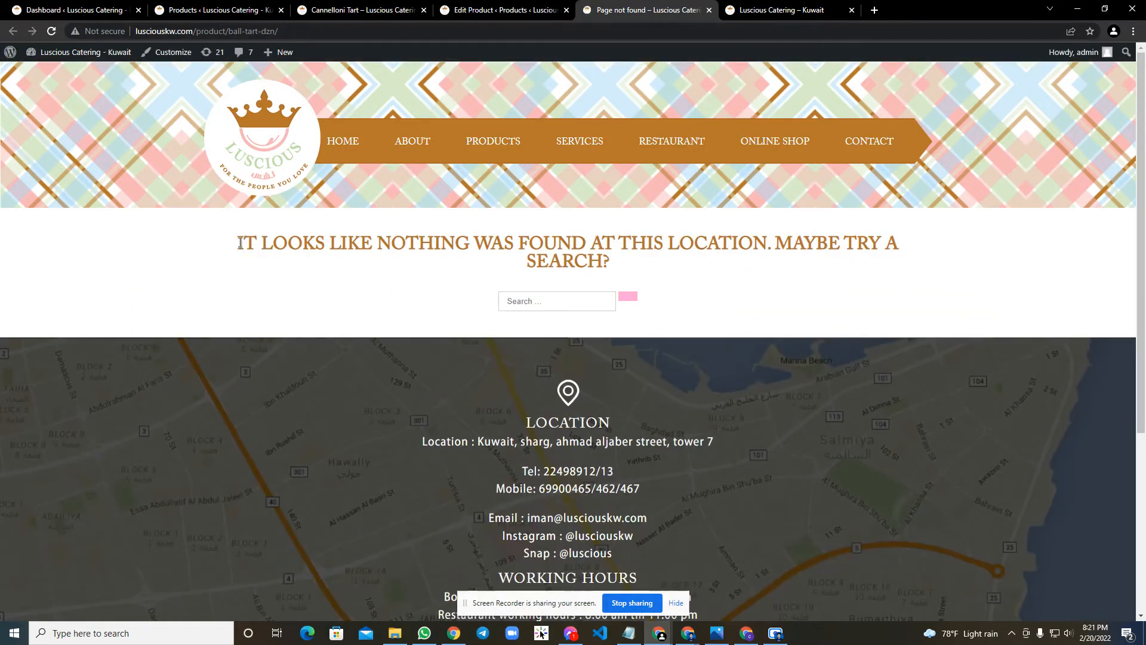
left_click_drag(238, 244, 768, 248)
left_click(862, 245)
Restore Ball Tart DZN from the trash, return to the full product list and reload its store page.
left_click(214, 10)
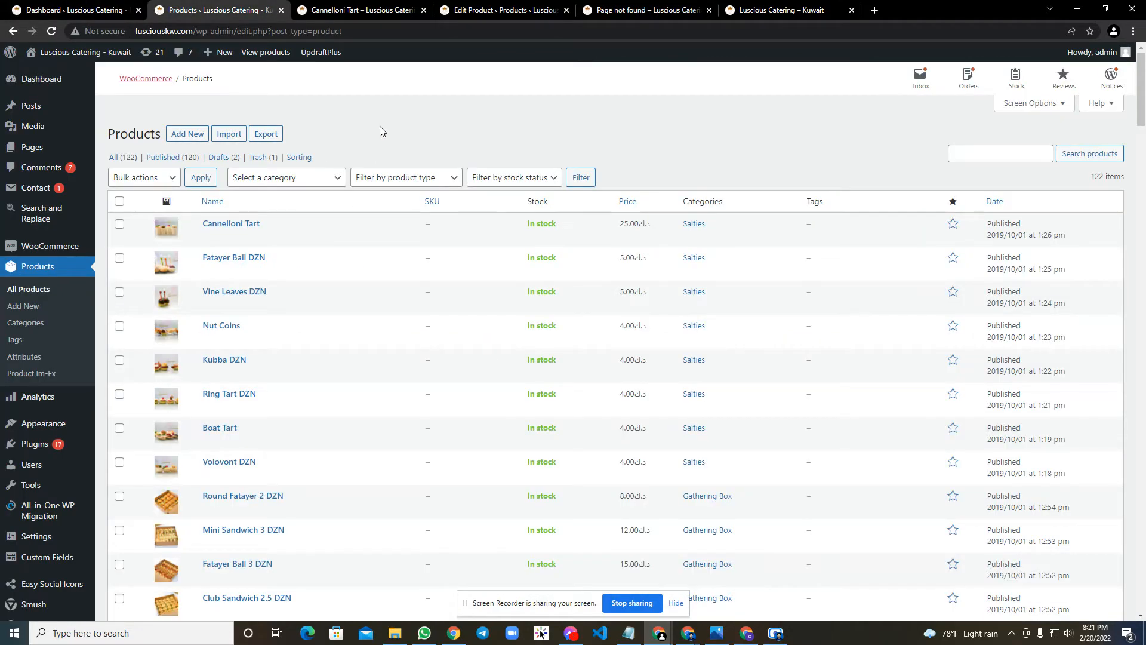
left_click(253, 158)
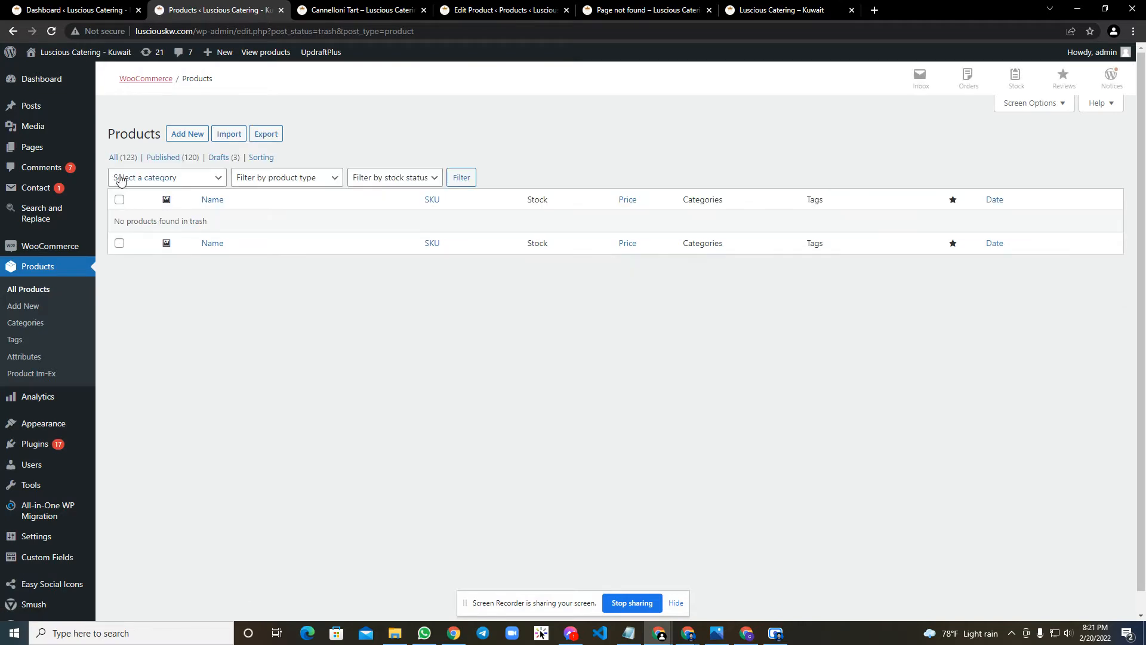
left_click(114, 158)
left_click(662, 6)
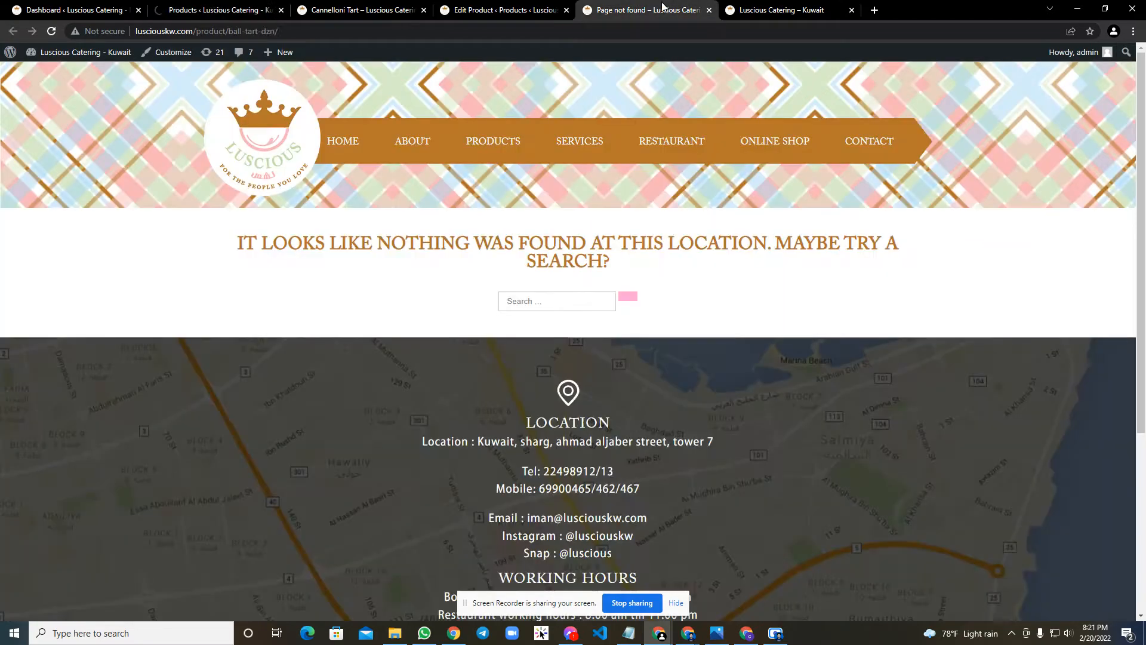
right_click(78, 151)
left_click(124, 189)
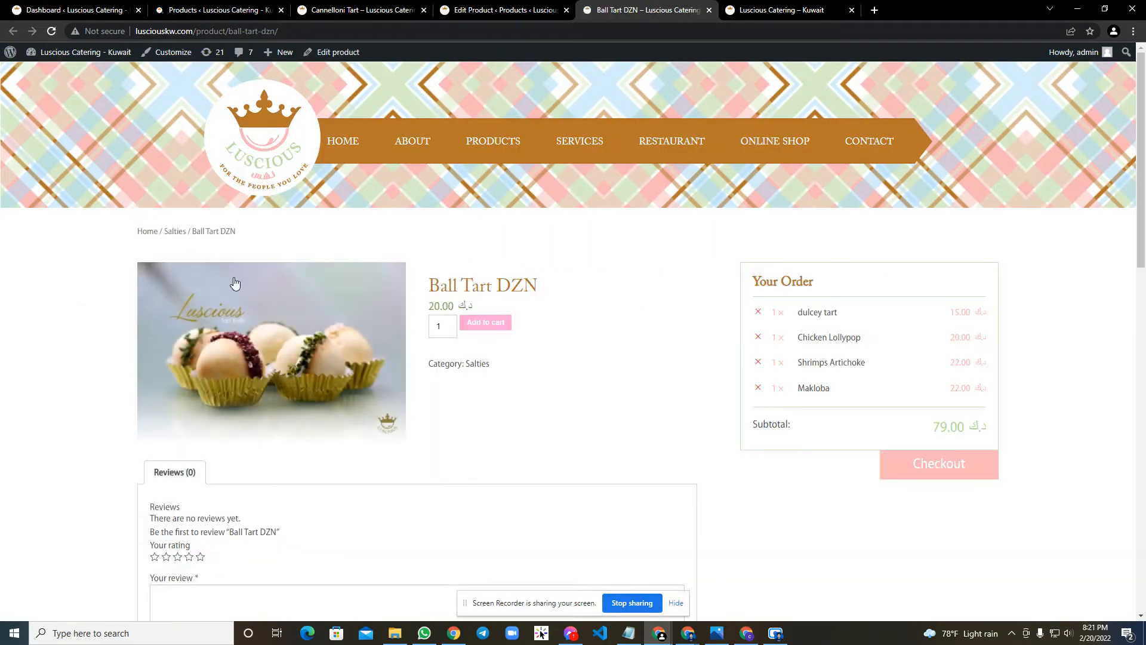
scroll(382, 370, "down", 3)
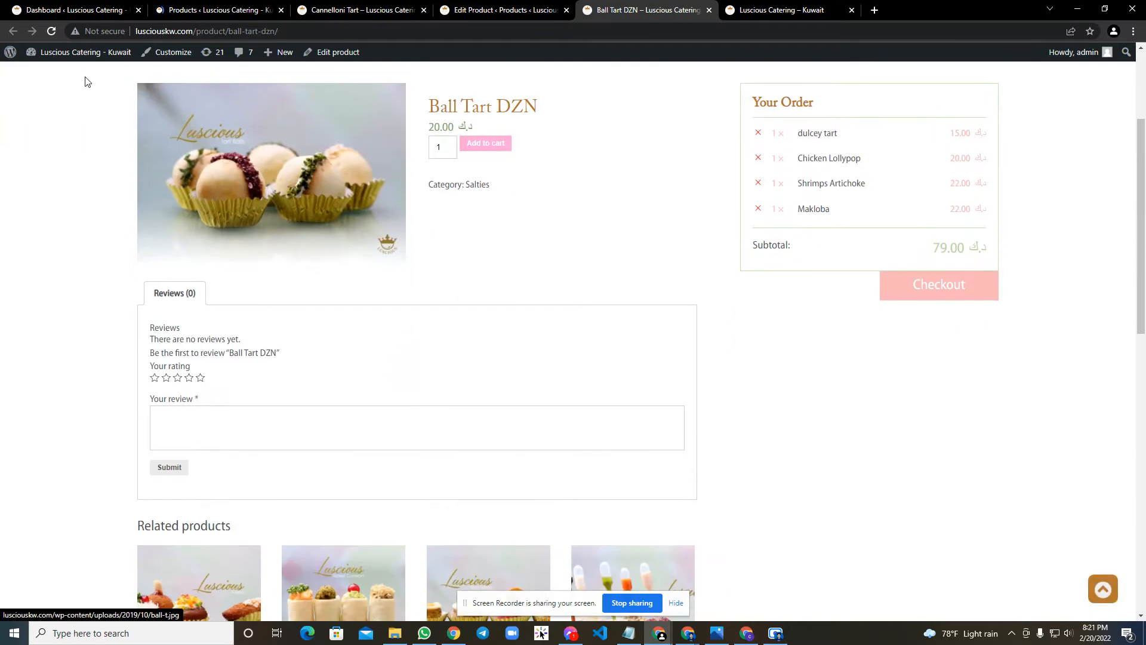
Quick-edit Ball Tart DZN to set its status to Published and update it.
left_click(215, 11)
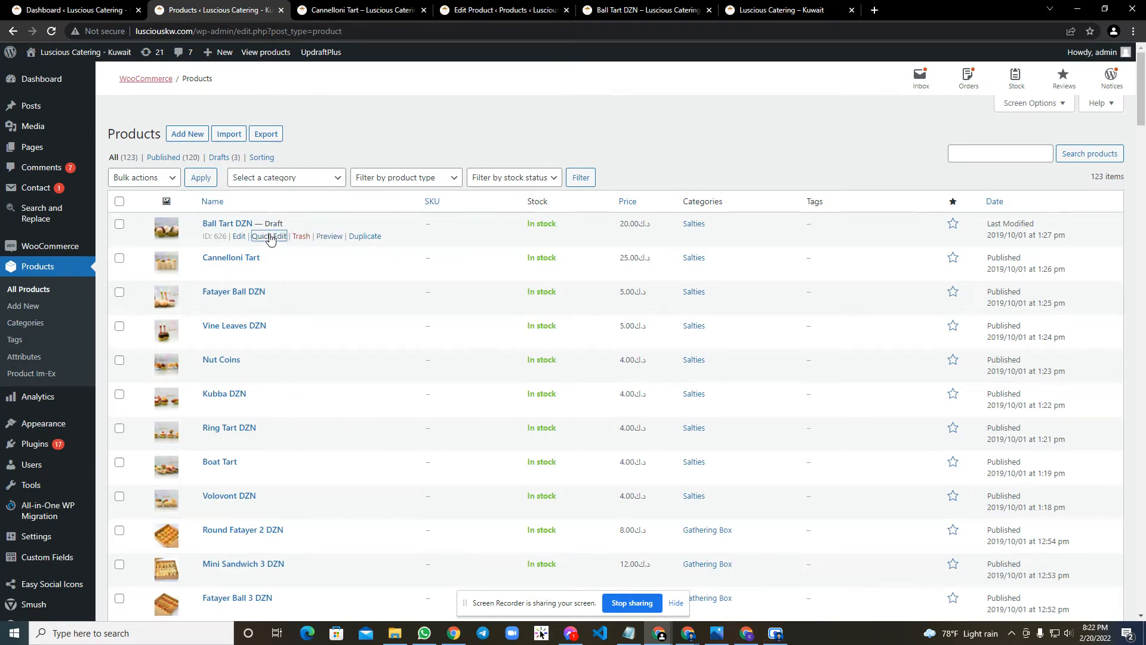
left_click(270, 237)
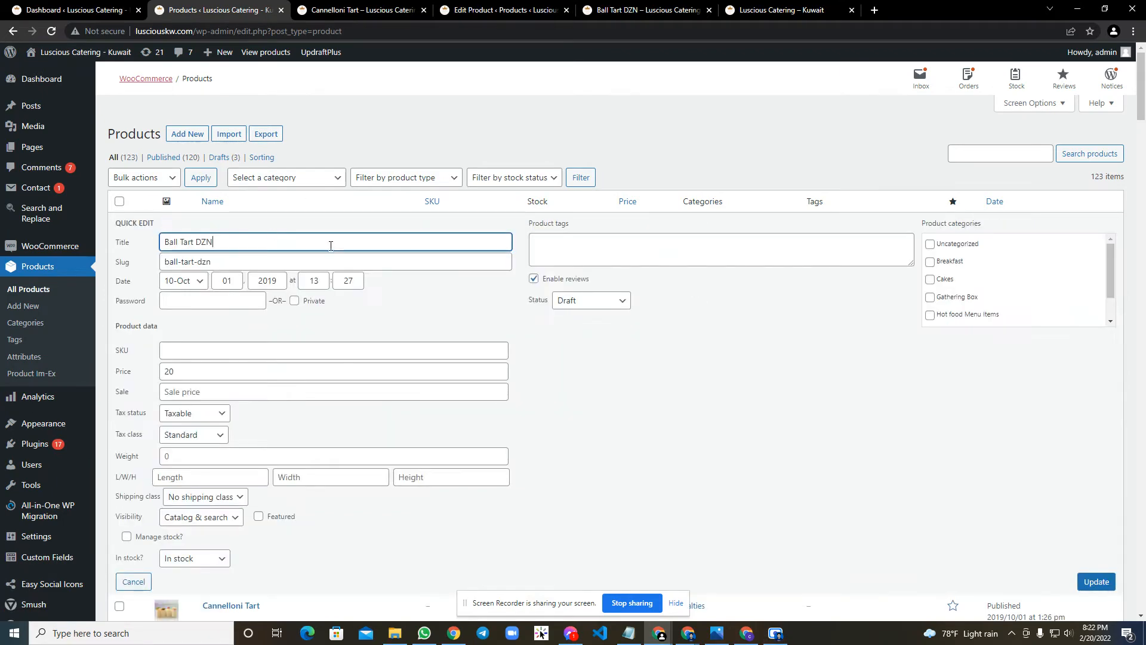
left_click(575, 301)
left_click(568, 315)
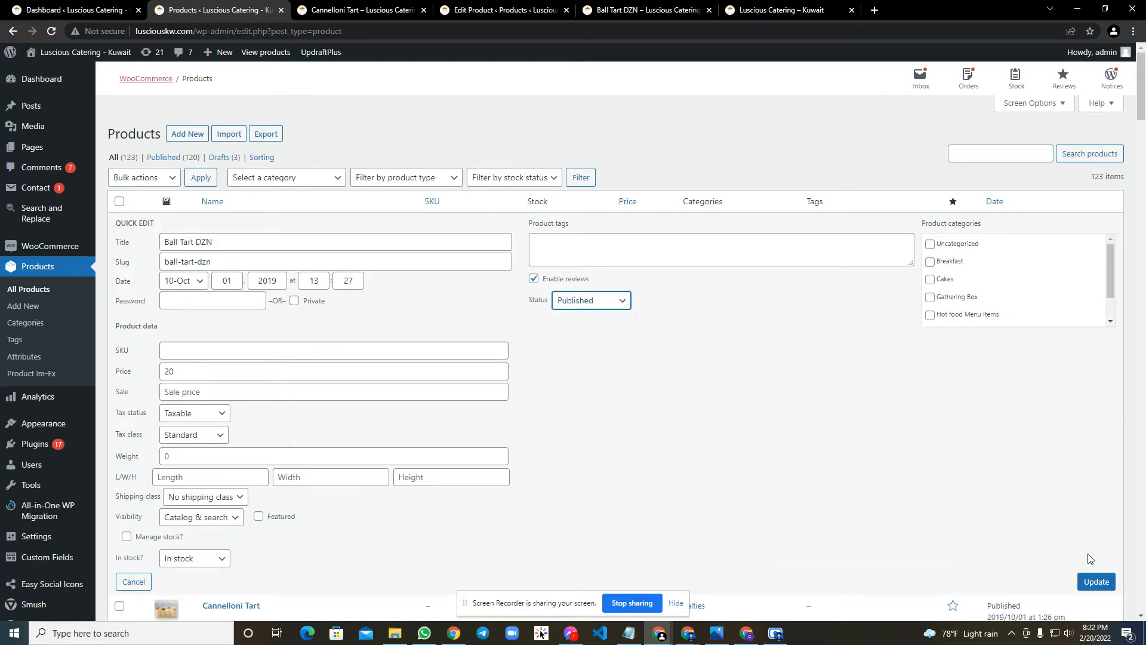
left_click(1095, 580)
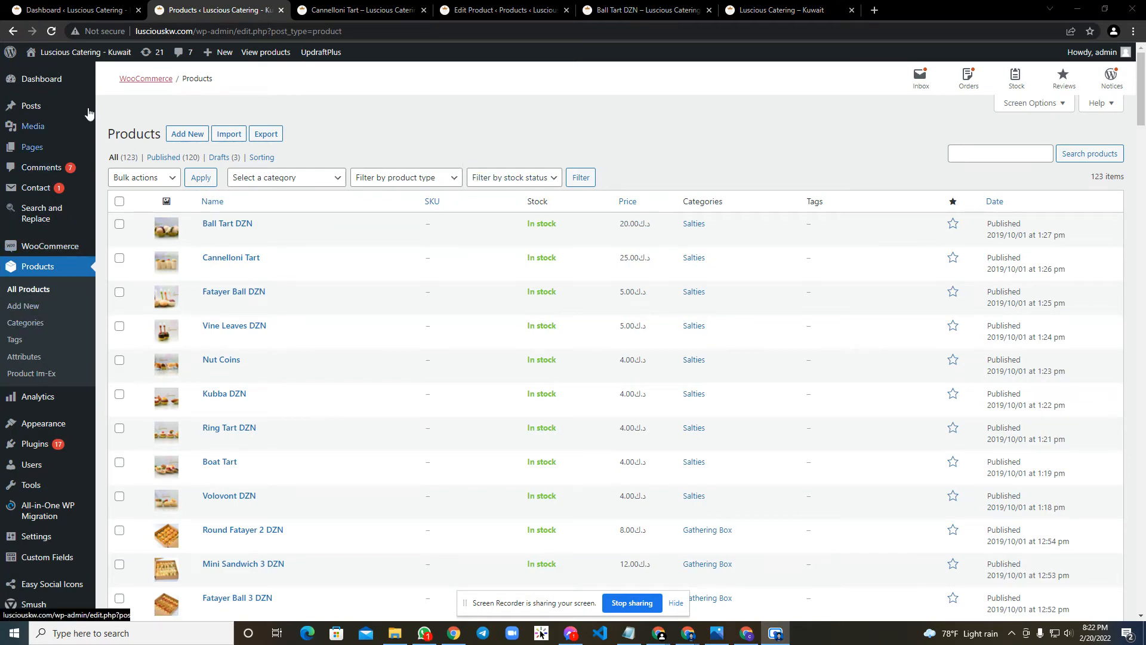
Open a blank new-product form from the product list in a separate tab.
left_click(42, 78)
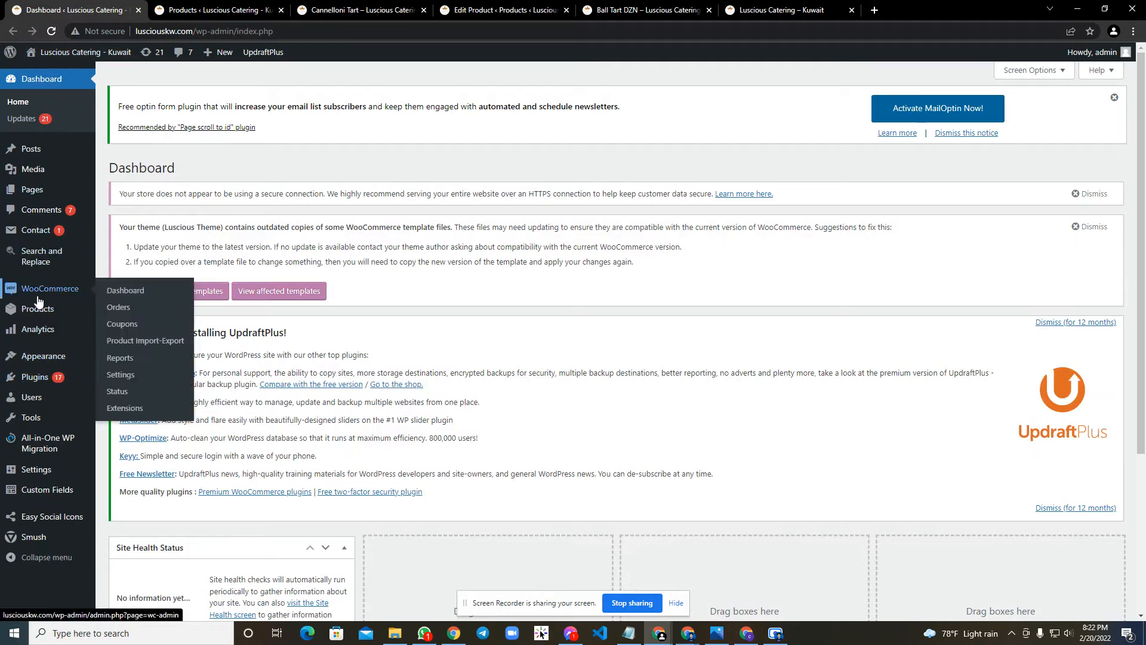
left_click(197, 10)
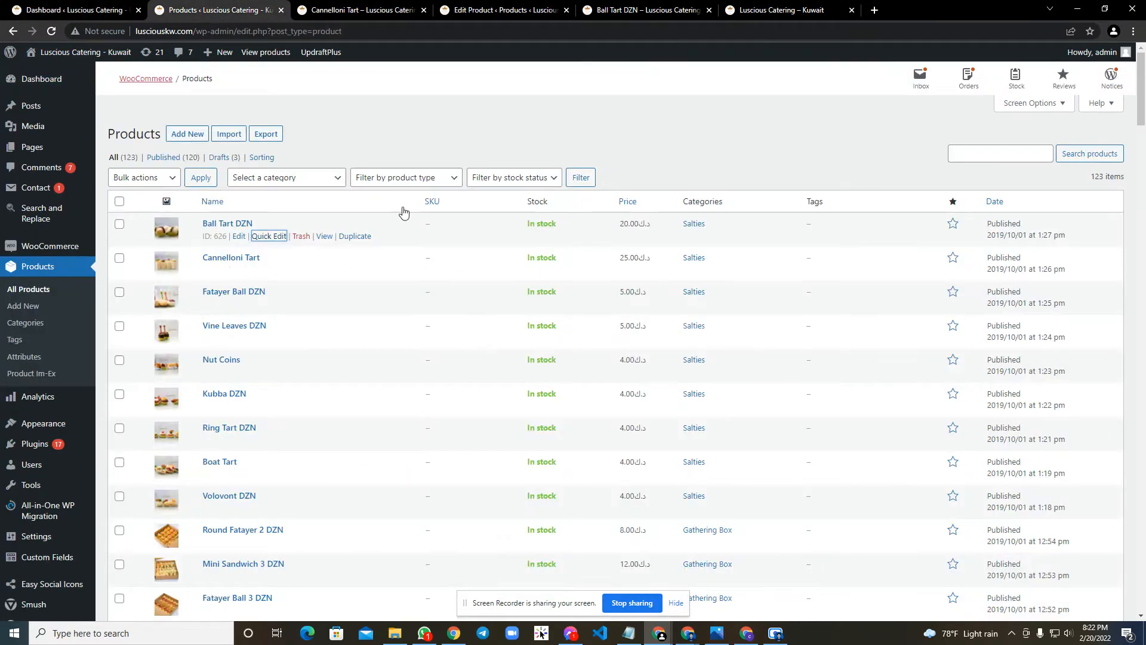
middle_click(187, 133)
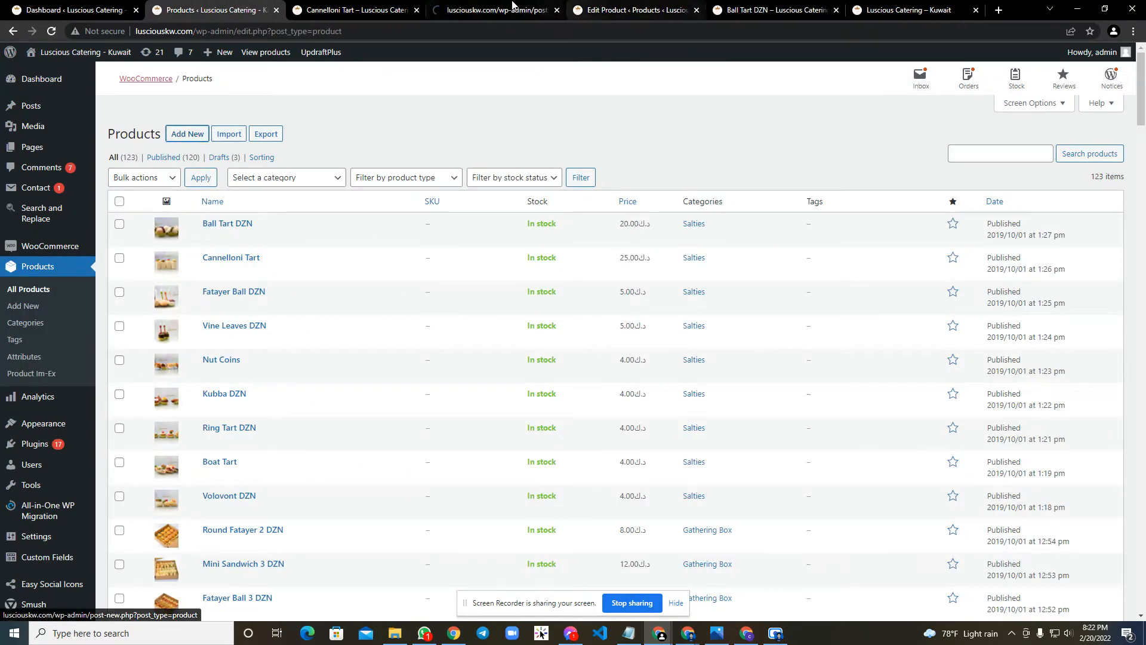
left_click(498, 4)
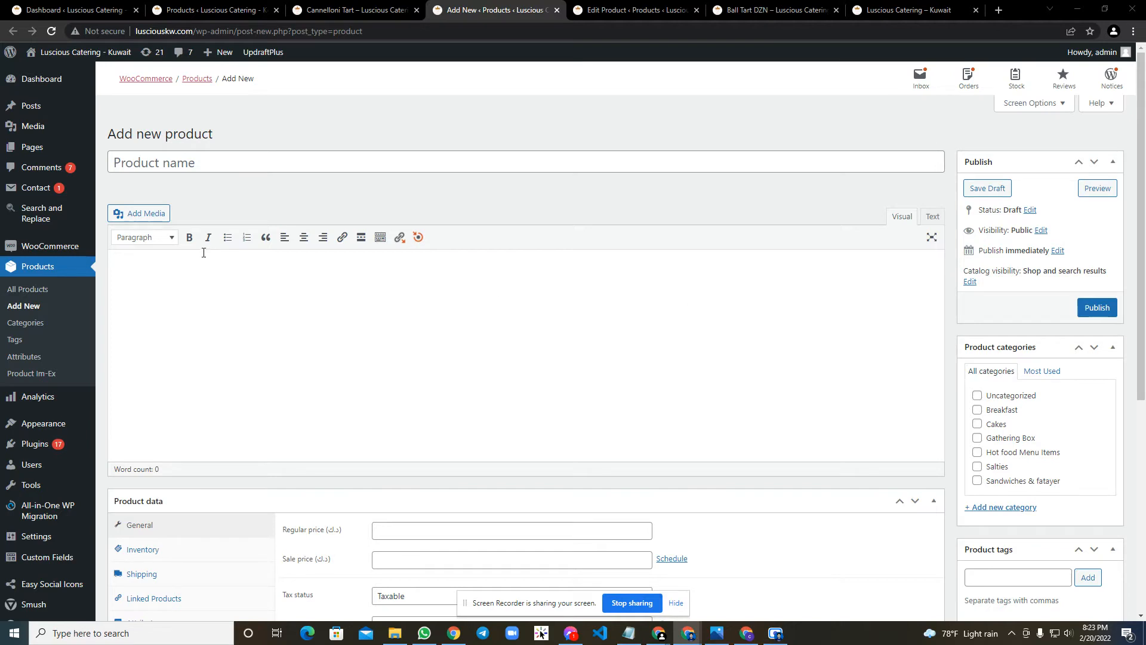
Name the new product "Ball Tart DZN (Demo)".
left_click(183, 163)
left_click(346, 160)
type("Ball Tart DZN")
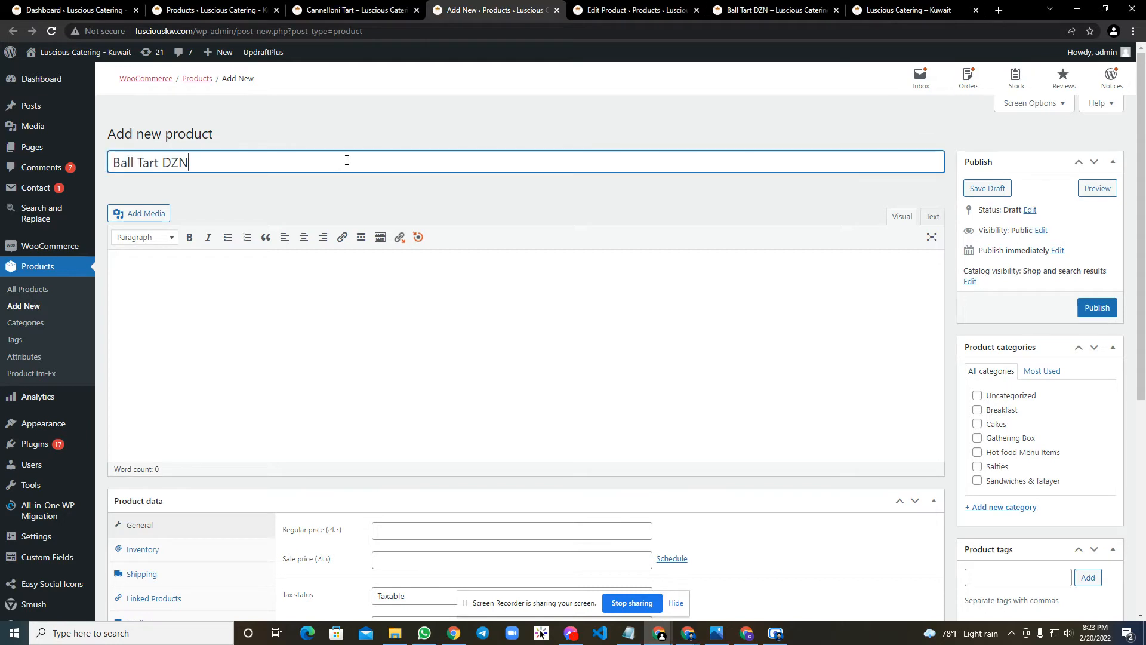
type("(0")
type("emo)")
key("ctrl+a")
left_click(343, 161)
scroll(194, 180, "down", 2)
scroll(199, 202, "up", 3)
Fill the main product description with the copied Lorem ipsum text, without preformatted styling, and return to the visual editor.
left_click(197, 274)
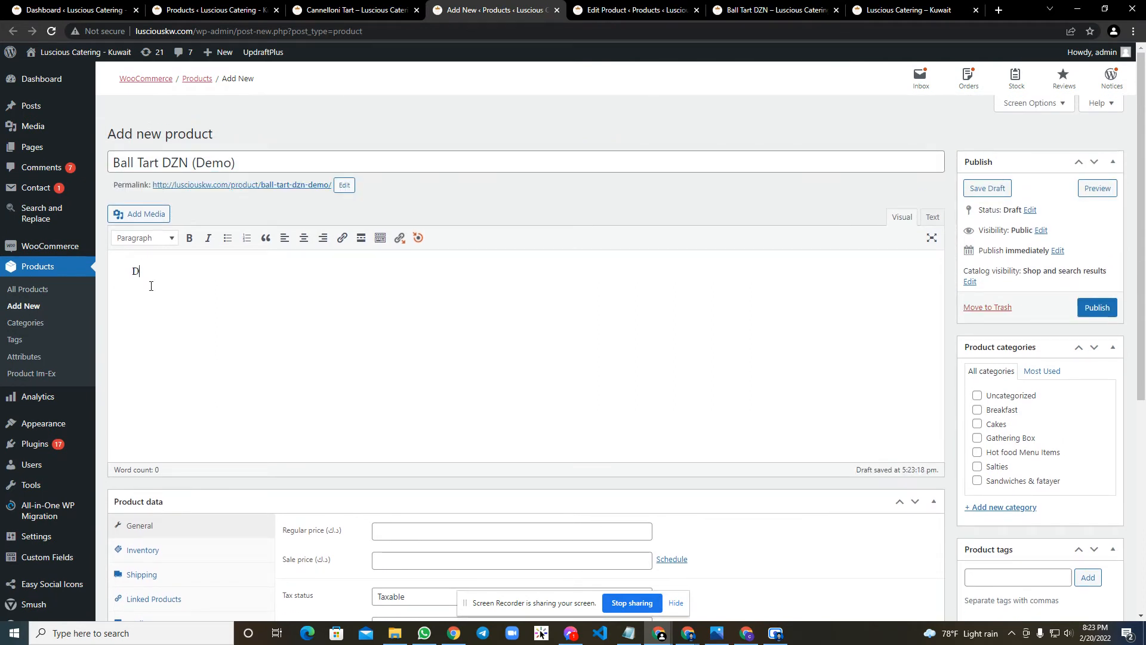
key("BackSpace")
key("BackSpace")
key("alt+Tab")
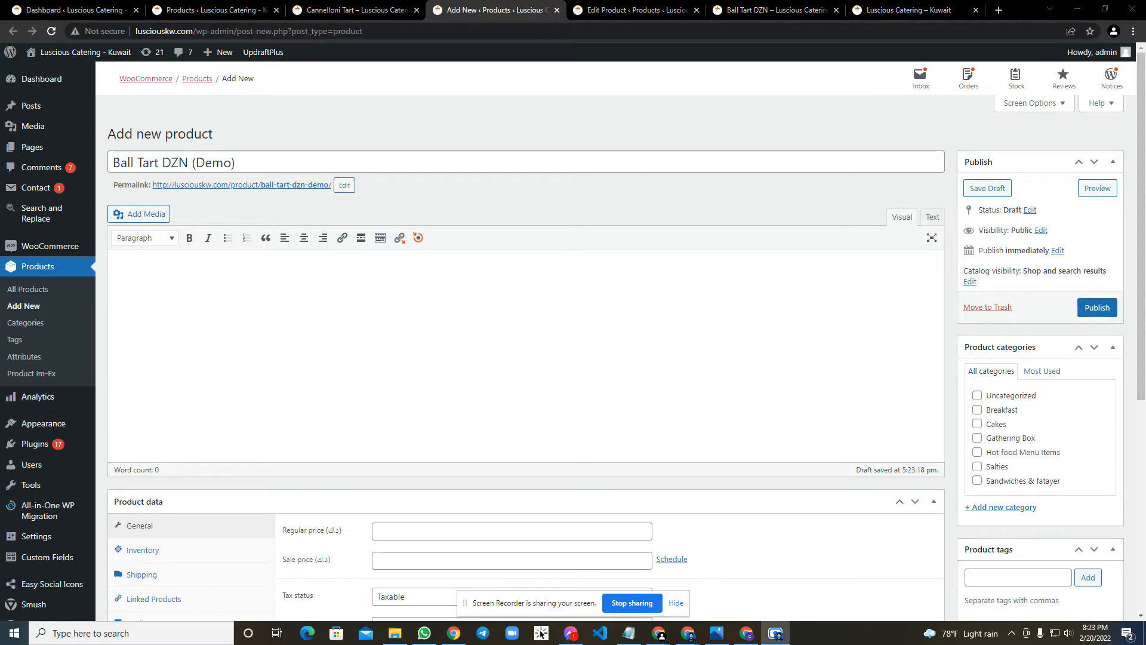
key("alt+Tab")
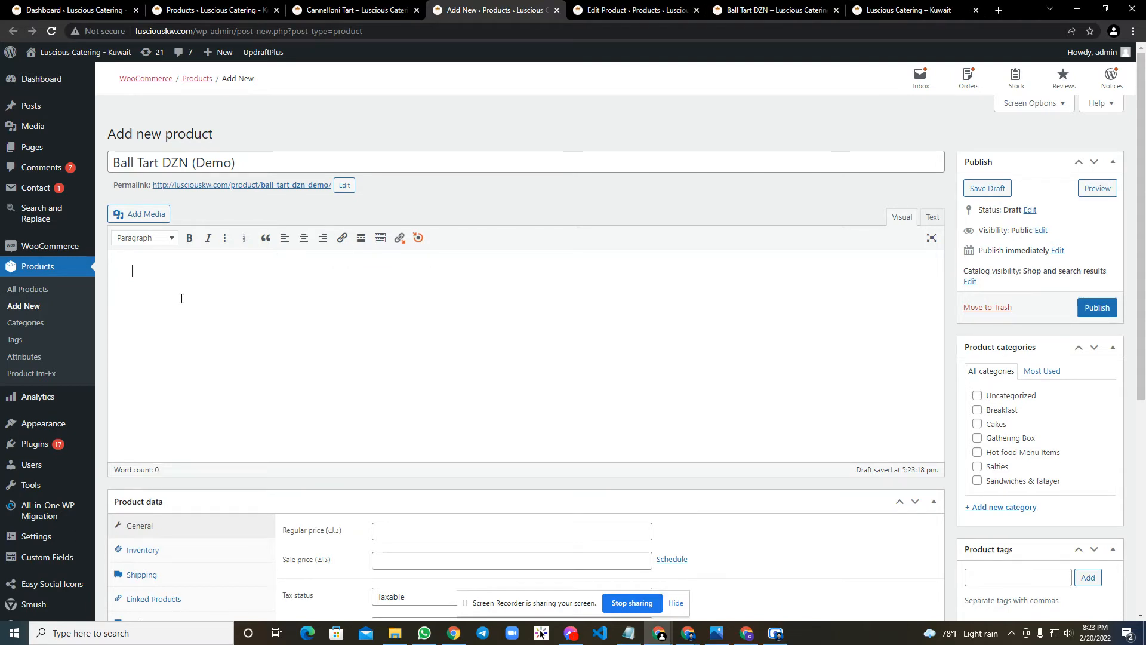
key("ctrl+v")
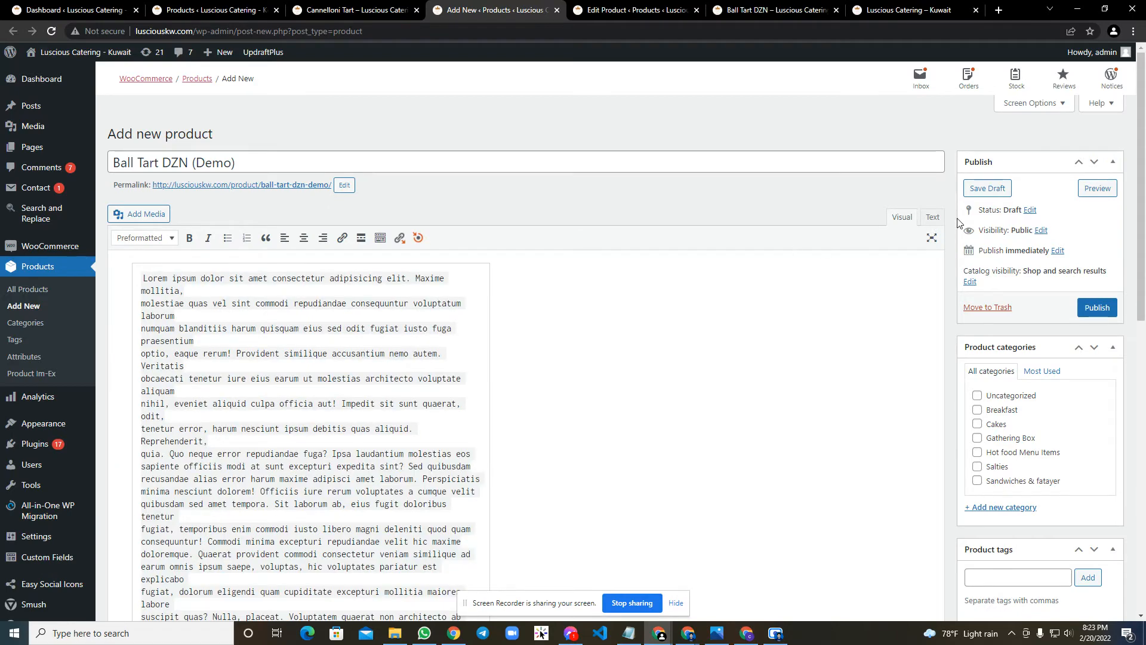
left_click(930, 218)
key("ctrl+a")
type("Lorem ipsum dolor sit amet consectetur adipisicing elit. Maxime mollitia, molestiae quas vel sint commodi repudiandae consequuntur voluptatum laborum numquam blanditiis harum quisquam eius sed odit fugiat iusto fuga praesentium optio, eaque rerum! Provident similique accusantium nemo autem. Veritatis obcaecati tenetur iure eius earum ut molestias architecto voluptate aliquam nihil, eveniet aliquid culpa officia aut! Impedit sit sunt quaerat, odit, tenetur error, harum nesciunt ipsum debitis quas aliquid. Reprehenderit, quia. Quo neque error repudiandae fuga? Ipsa laudantium molestias eos sapiente officiis modi at sunt excepturi expedita sint? Sed quibusdam recusandae alias error harum maxime adipisci amet laborum. Perspiciatis minima nesciunt dolorem! Officiis iure rerum voluptates a cumque velit quibusdam sed amet tempora. Sit laborum ab, eius fugit doloribus tenetur fugiat, temporibus enim commodi iusto libero magni deleniti quod quam consequuntur! Commodi minima excepturi repudiandae velit hic maxime doloremque. Quaerat provident commodi consectetur veniam similique ad earum omnis ipsum saepe, voluptas, hic voluptates pariatur est explicabo fugiat, dolorum eligendi quam cupiditate excepturi mollitia maiores labore suscipit quas? Nulla, placeat. Voluptatem quaerat non architecto ab laudantium modi minima sunt esse temporibus sint culpa, recusandae aliquam numquam totam ratione voluptas quod exercitationem fuga. Possimus quis earum veniam quasi aliquam eligendi, placeat qui corporis!")
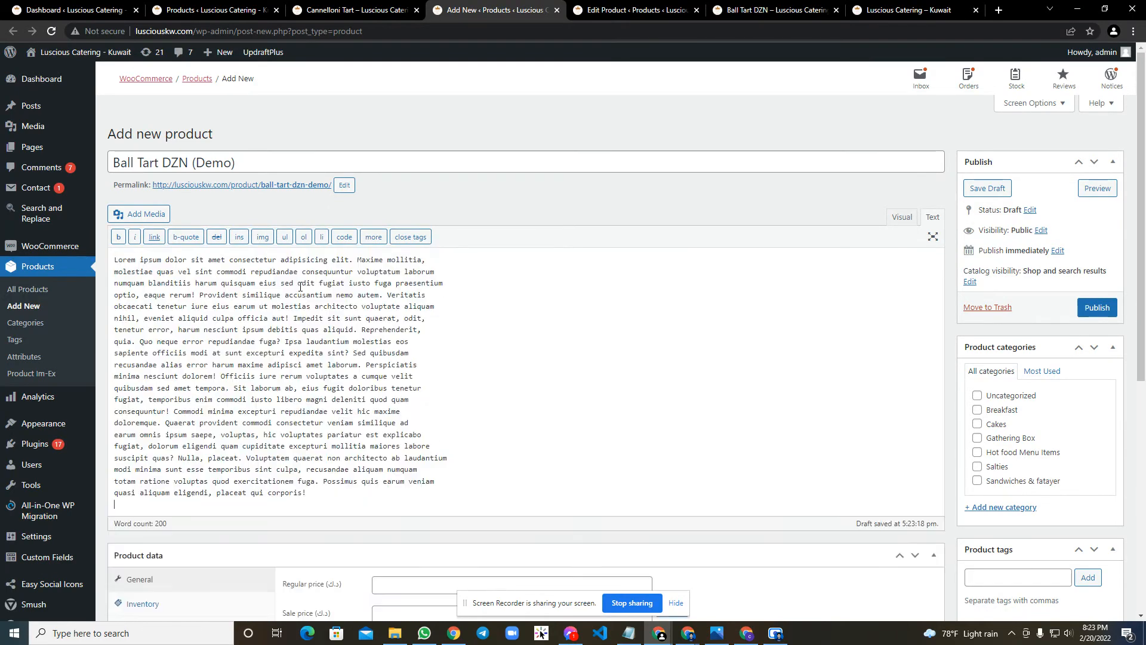
left_click(889, 226)
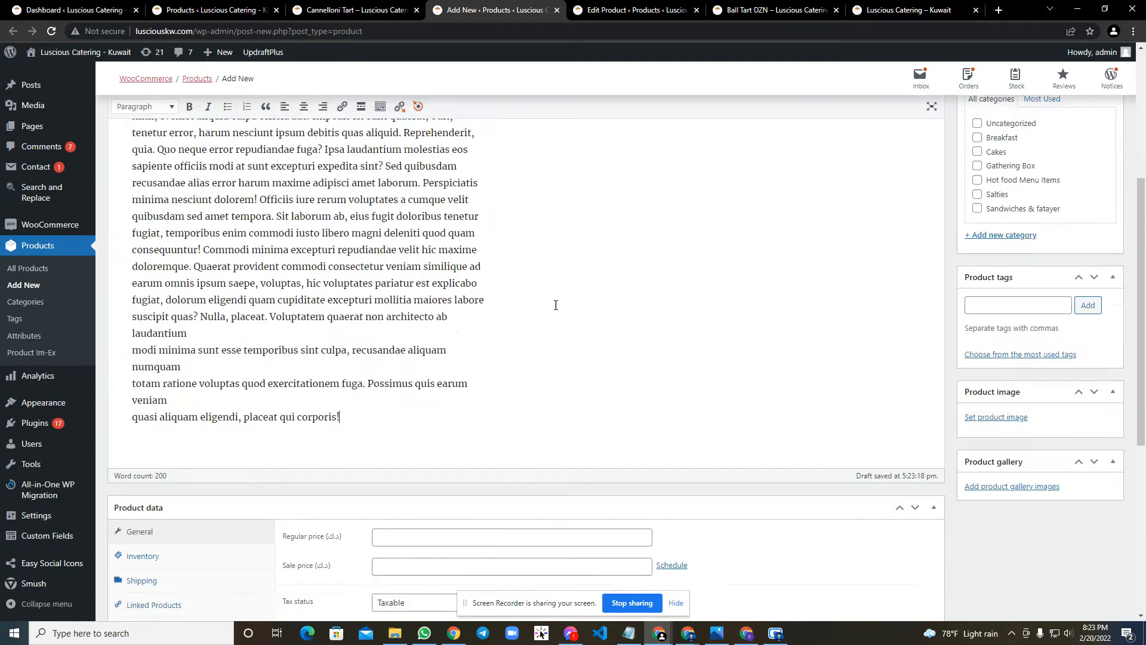
Set the product's regular price to 50 and its sale price to 40.
scroll(268, 330, "down", 4)
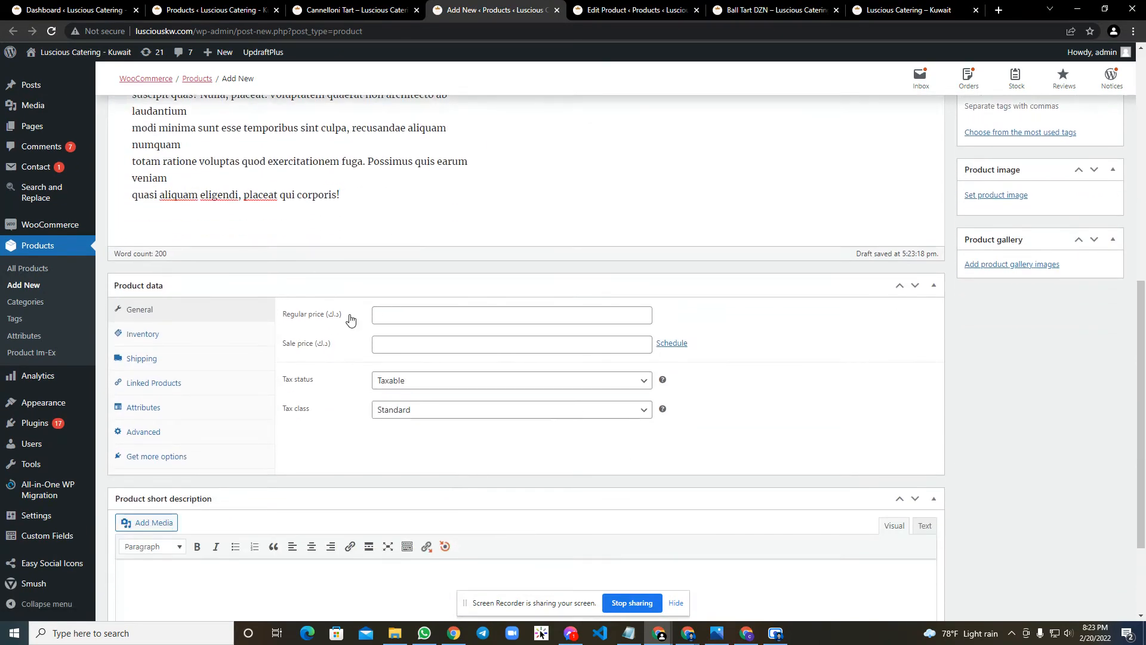
left_click(402, 314)
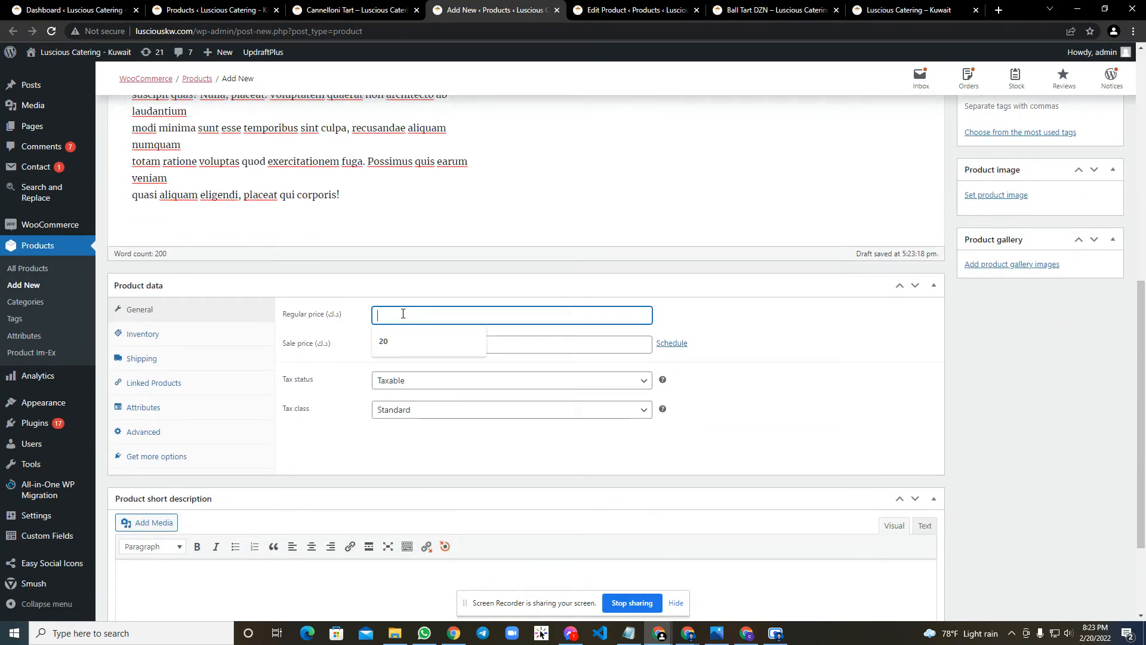
type("50")
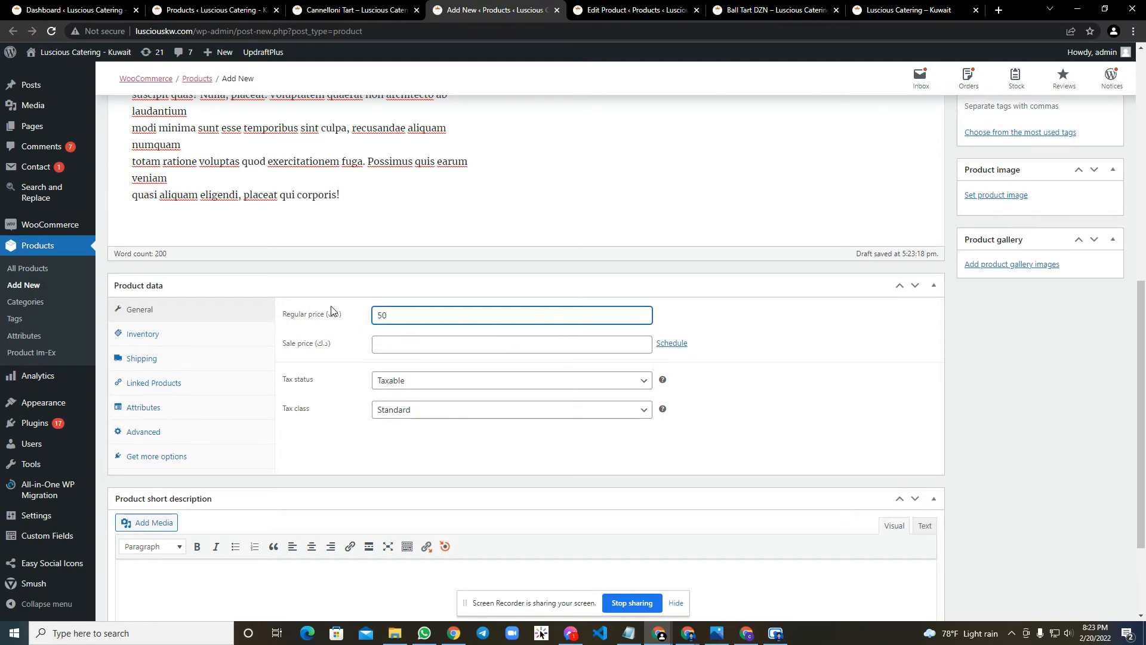
left_click(418, 349)
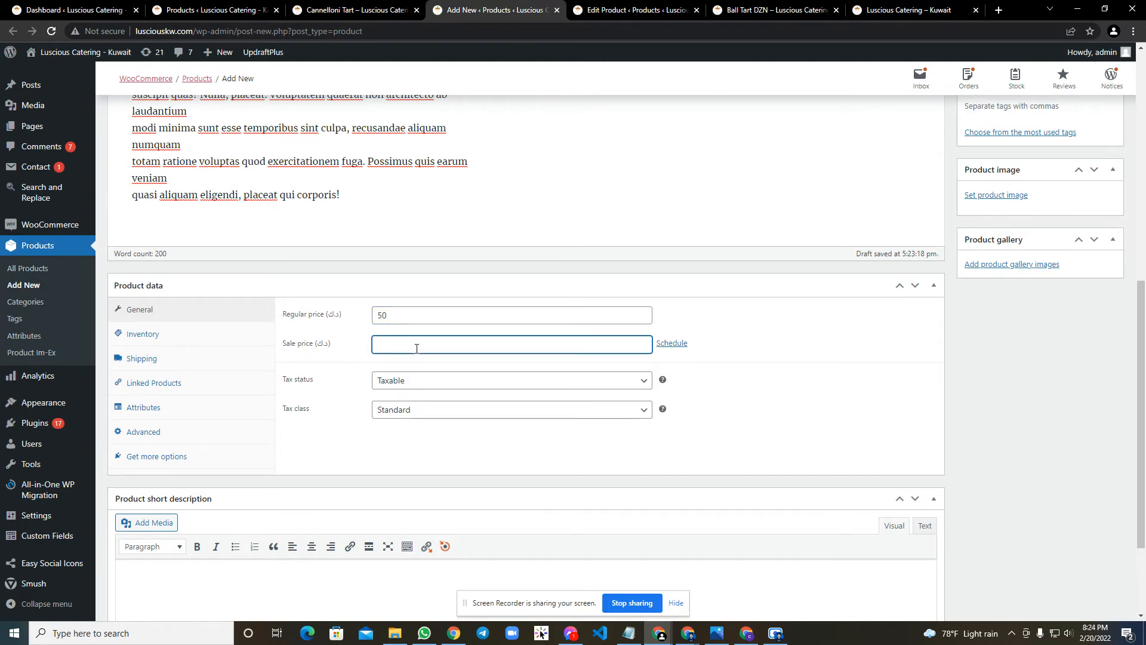
left_click_drag(412, 317, 366, 318)
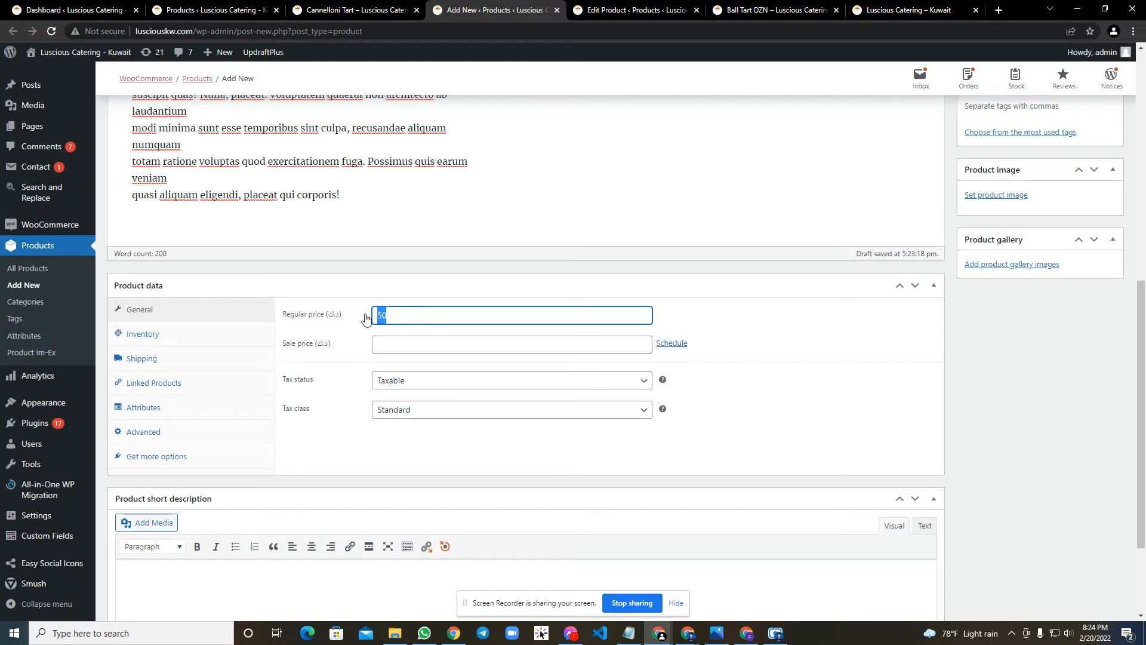
left_click(401, 338)
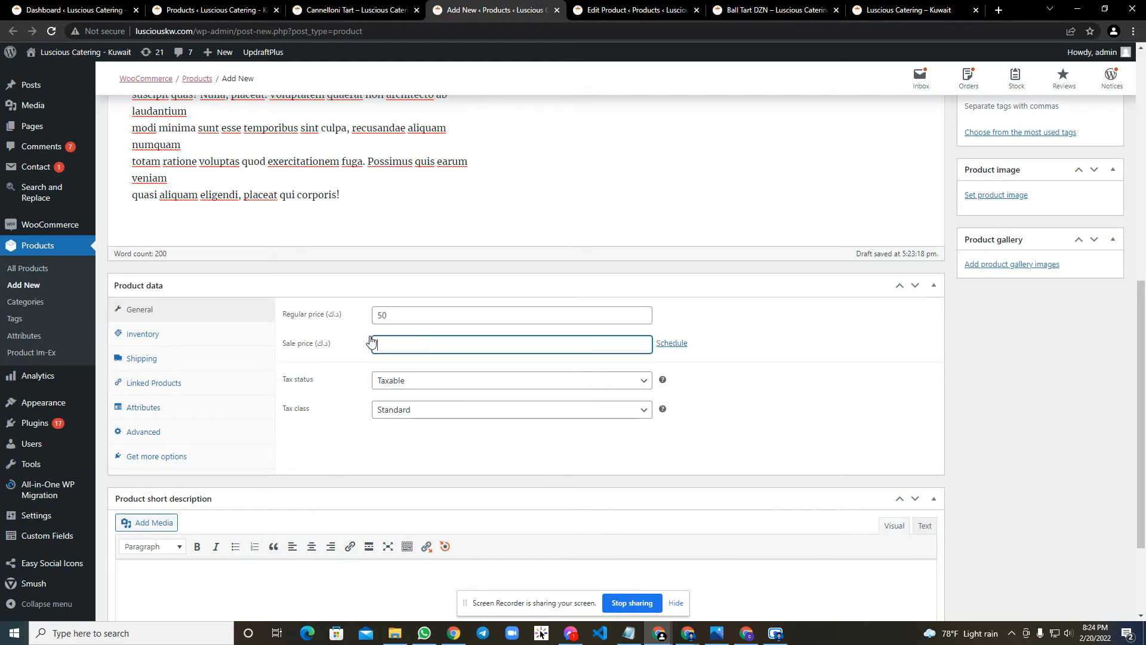
type("40")
left_click(784, 395)
Assign the new product to the Cakes category.
scroll(784, 395, "up", 8)
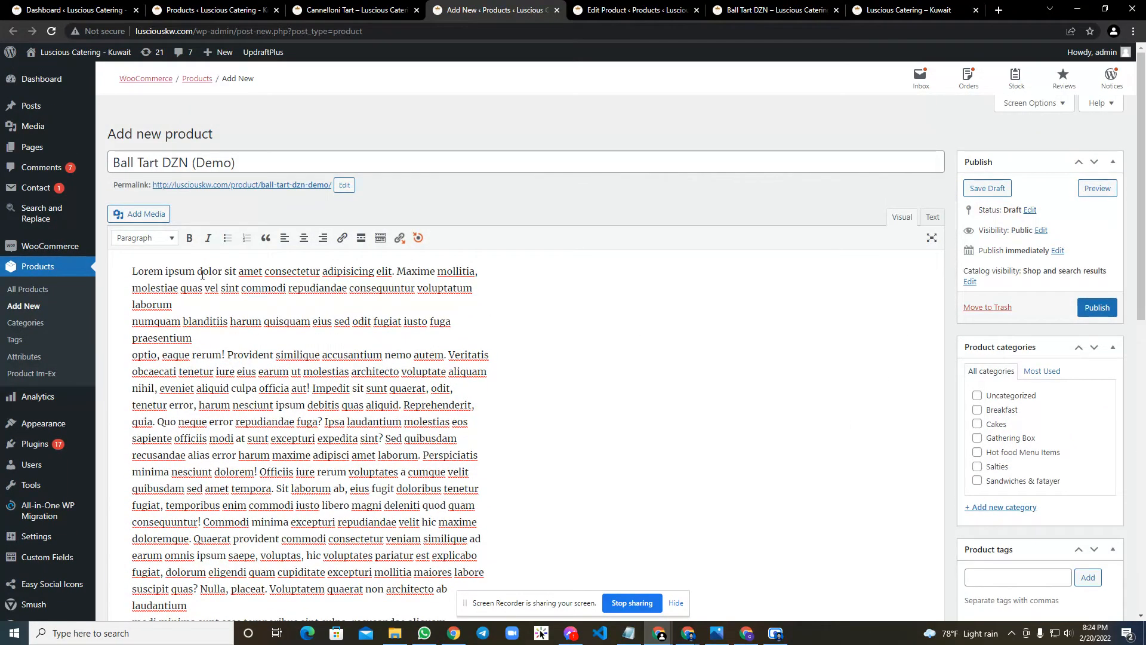
scroll(883, 358, "down", 1)
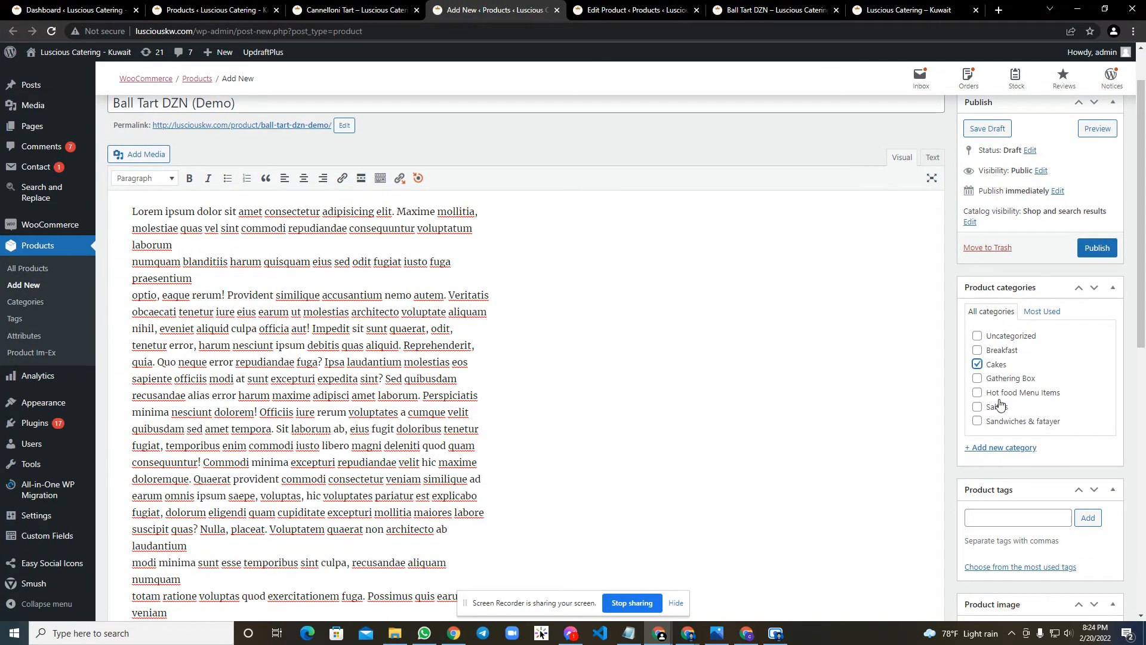
scroll(995, 394, "down", 2)
scroll(996, 390, "down", 1)
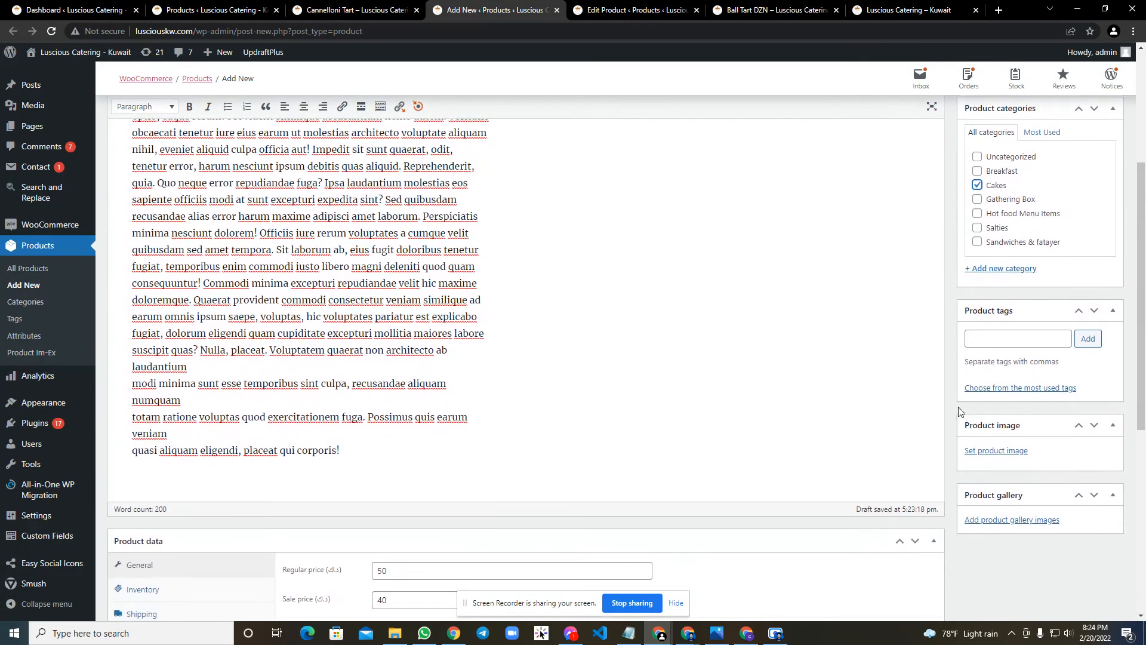
left_click(1013, 343)
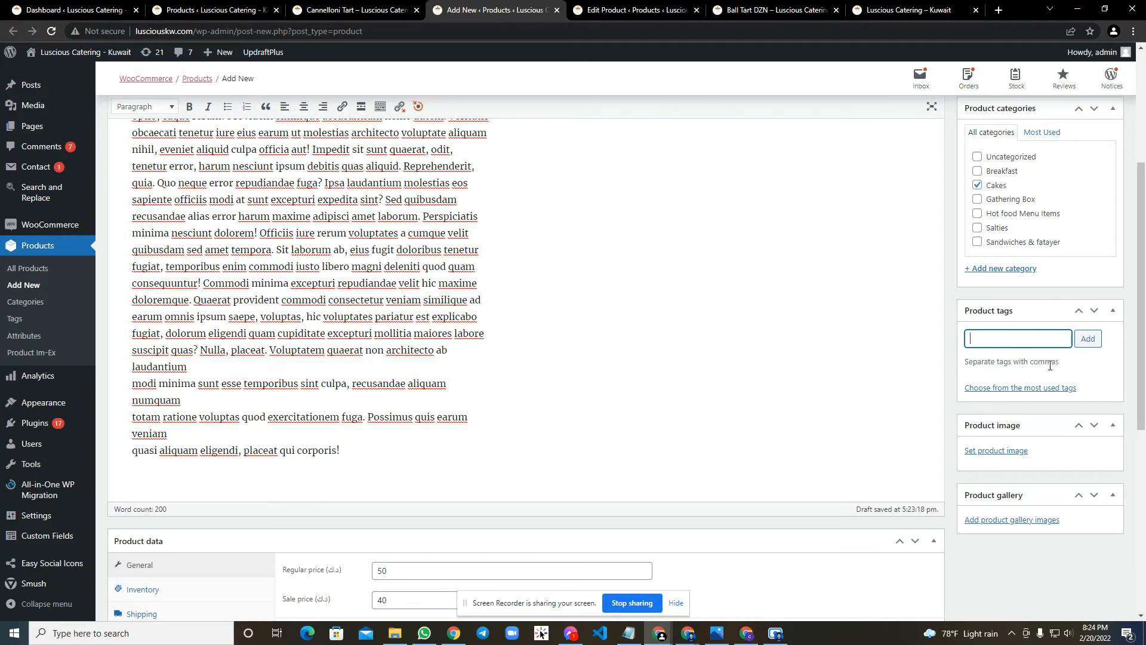
Upload ball-t-600x400.jpg from the Downloads folder and set it as the product image.
scroll(995, 391, "down", 2)
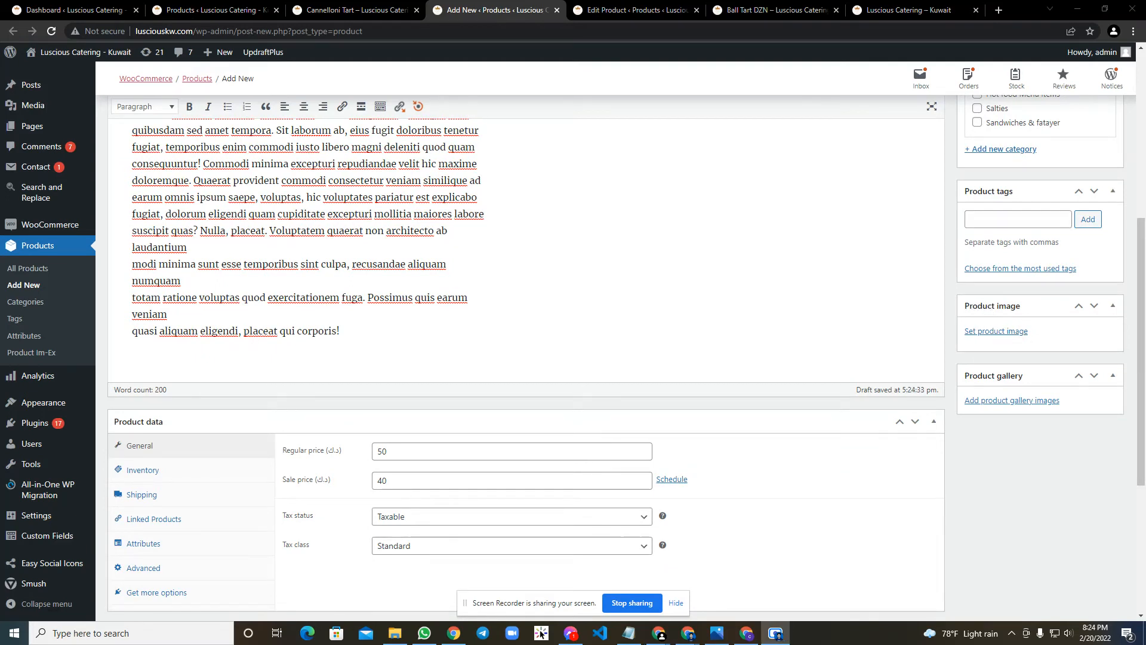
left_click(1005, 333)
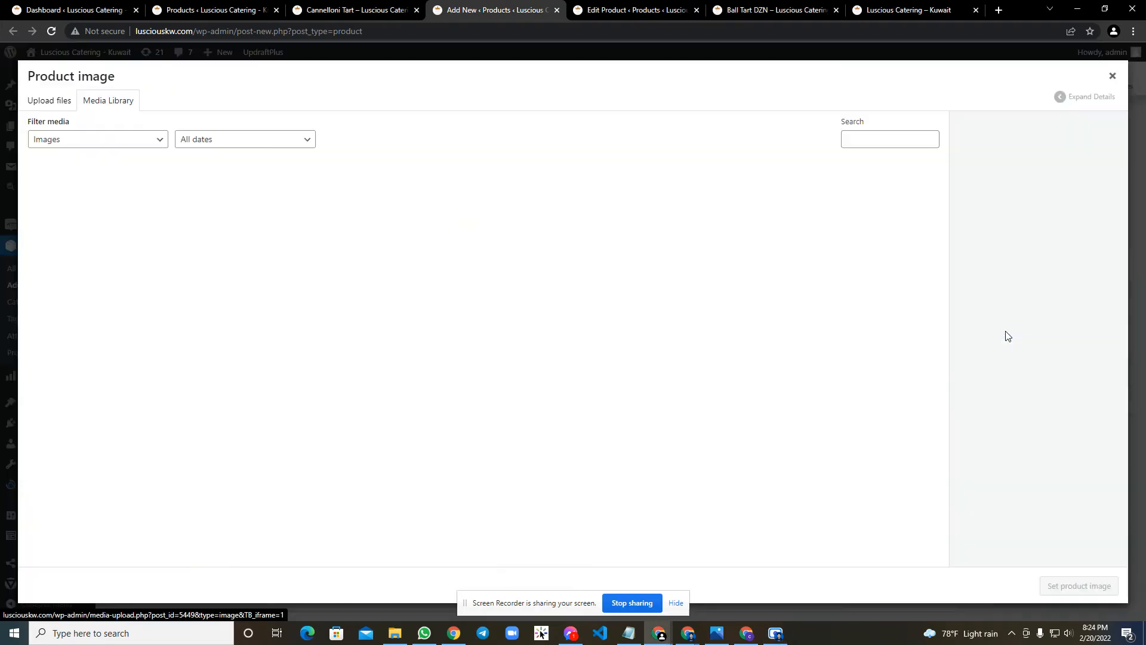
left_click(50, 100)
left_click(556, 316)
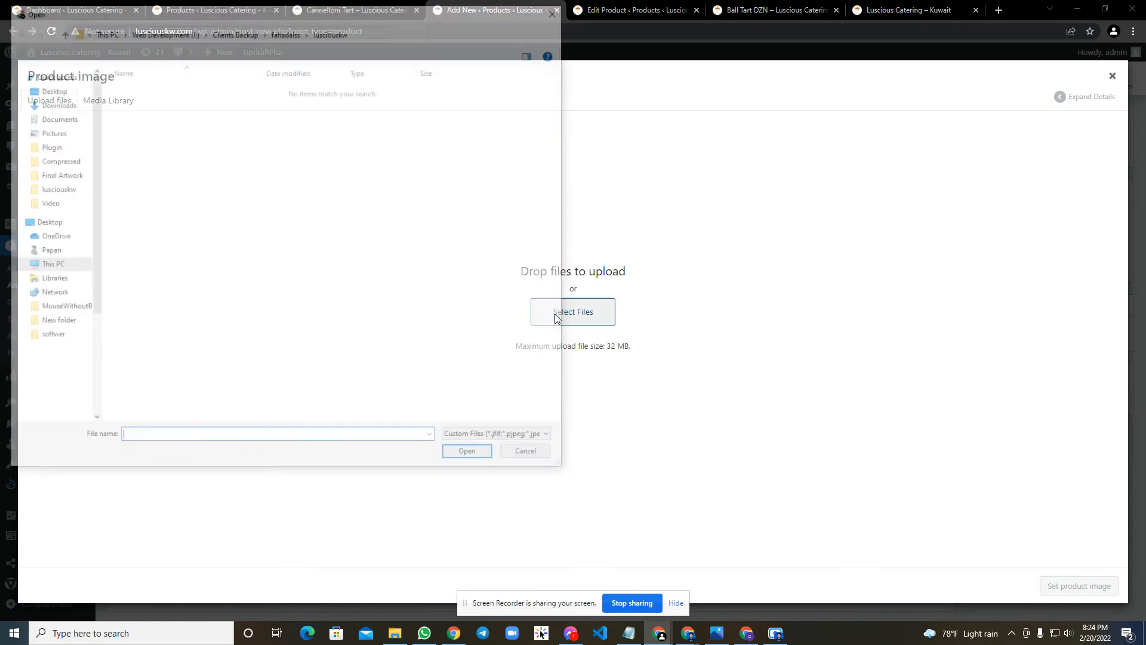
scroll(71, 89, "up", 3)
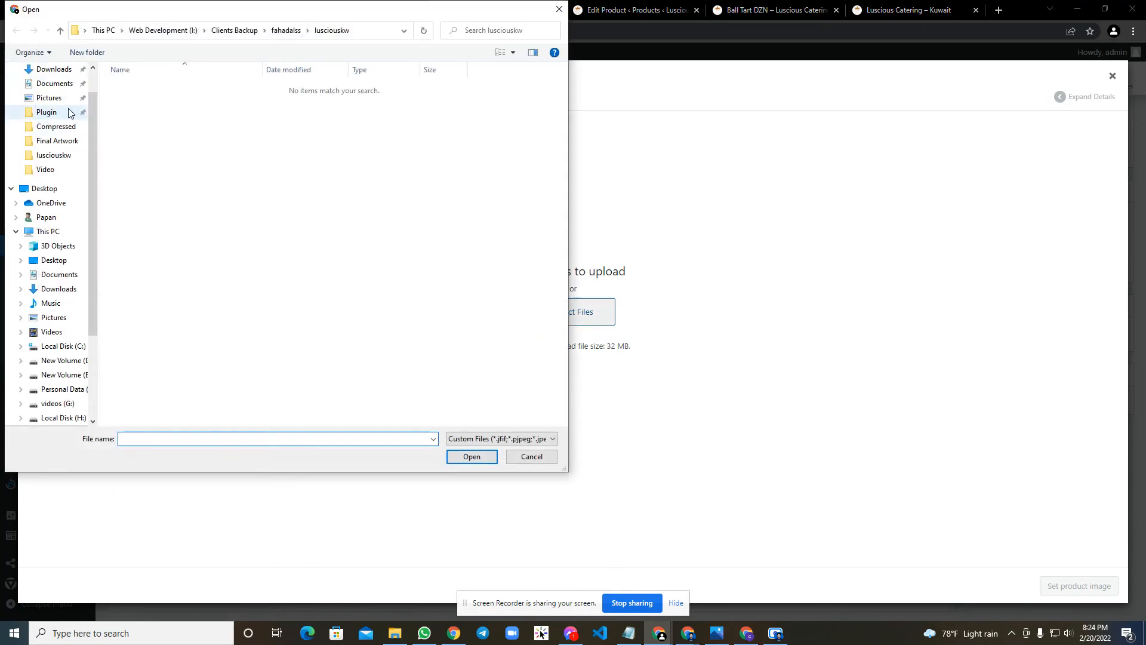
left_click(64, 103)
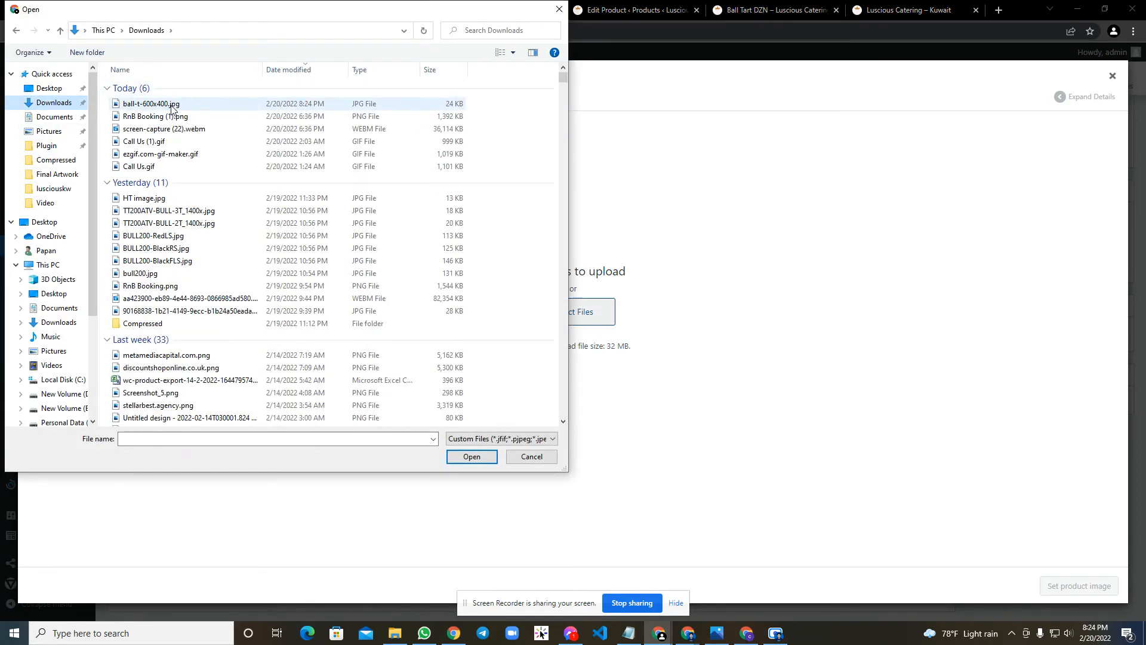
left_click(179, 104)
left_click(493, 463)
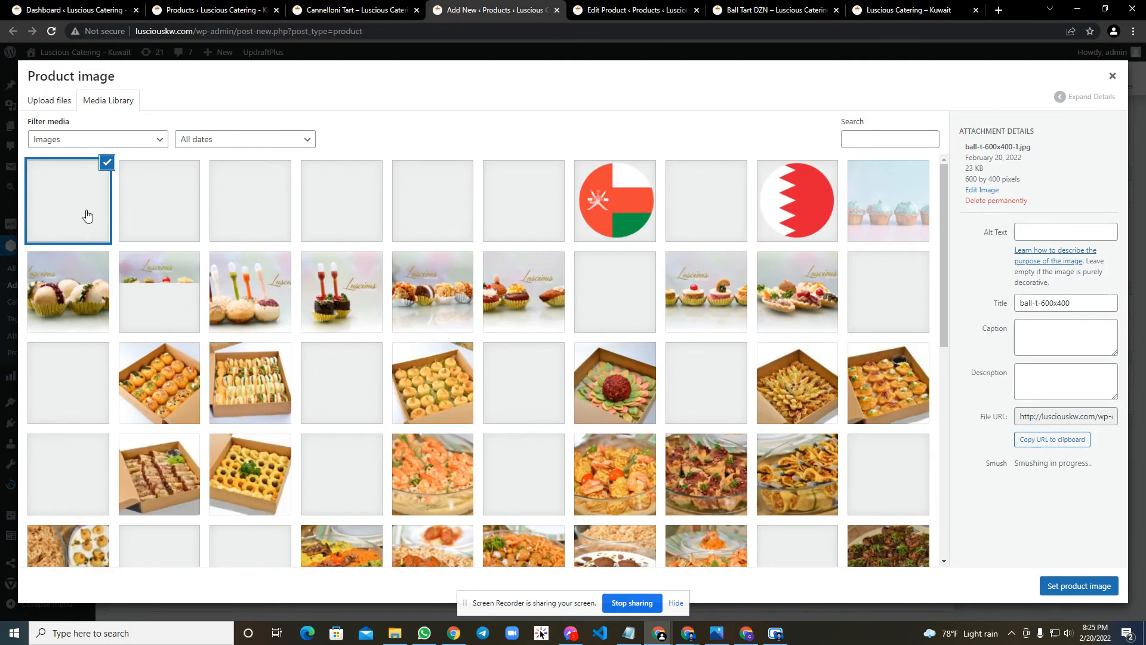
left_click(1055, 589)
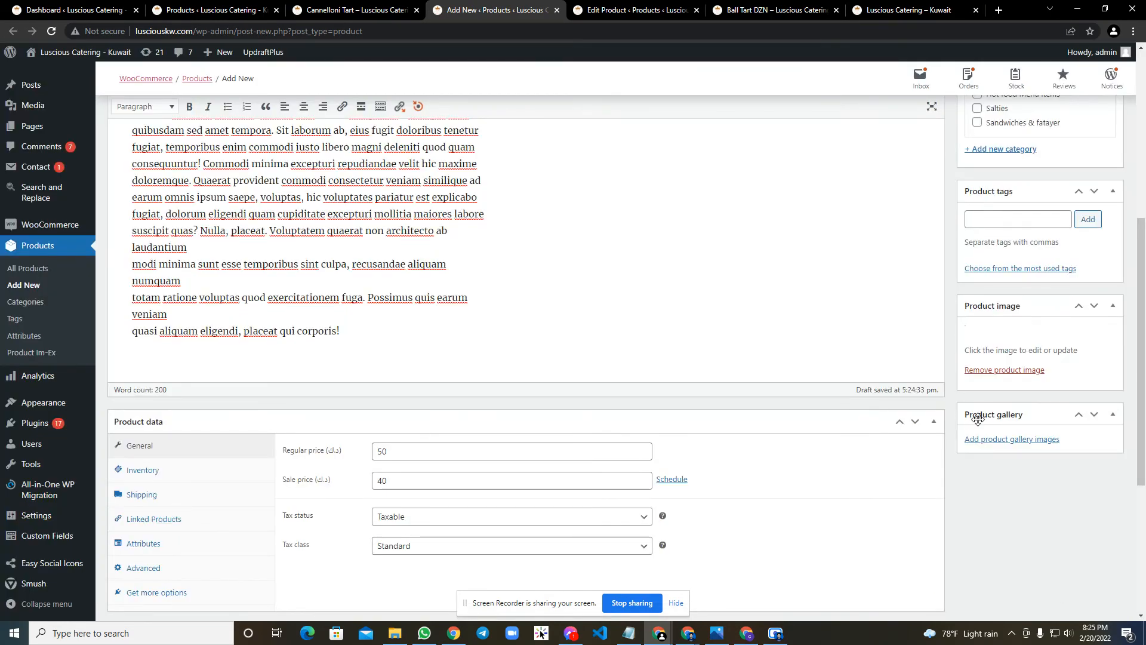
Copy the end of the description, from "modi minima" to "qui corporis!", into the product short description.
scroll(924, 395, "up", 6)
scroll(927, 395, "down", 10)
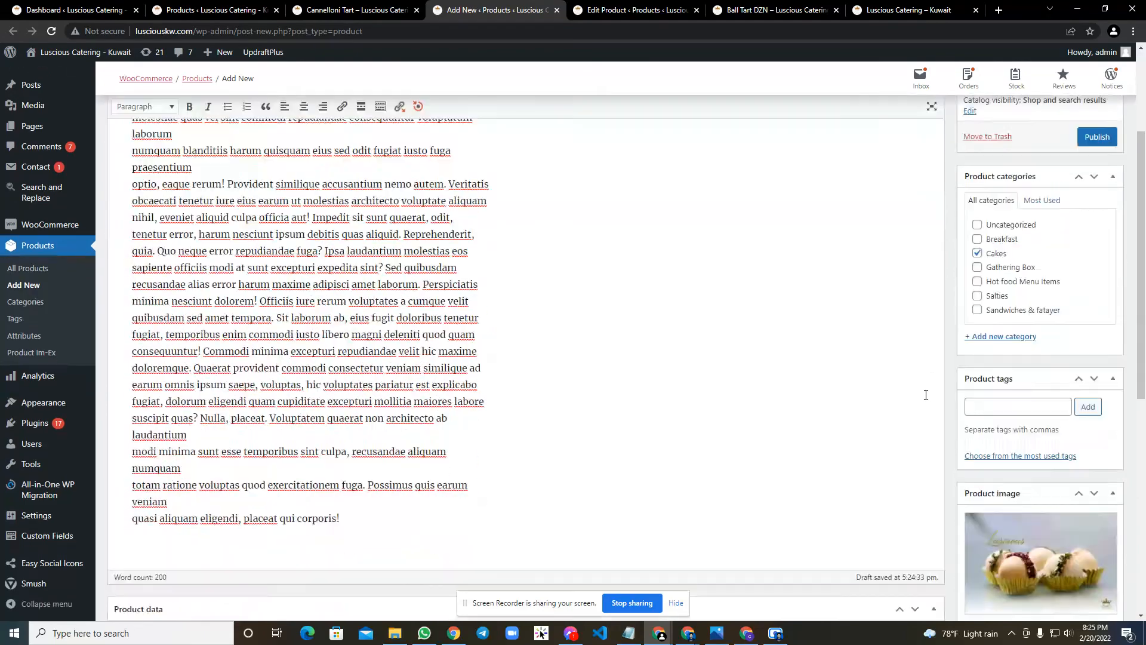
scroll(253, 404, "up", 6)
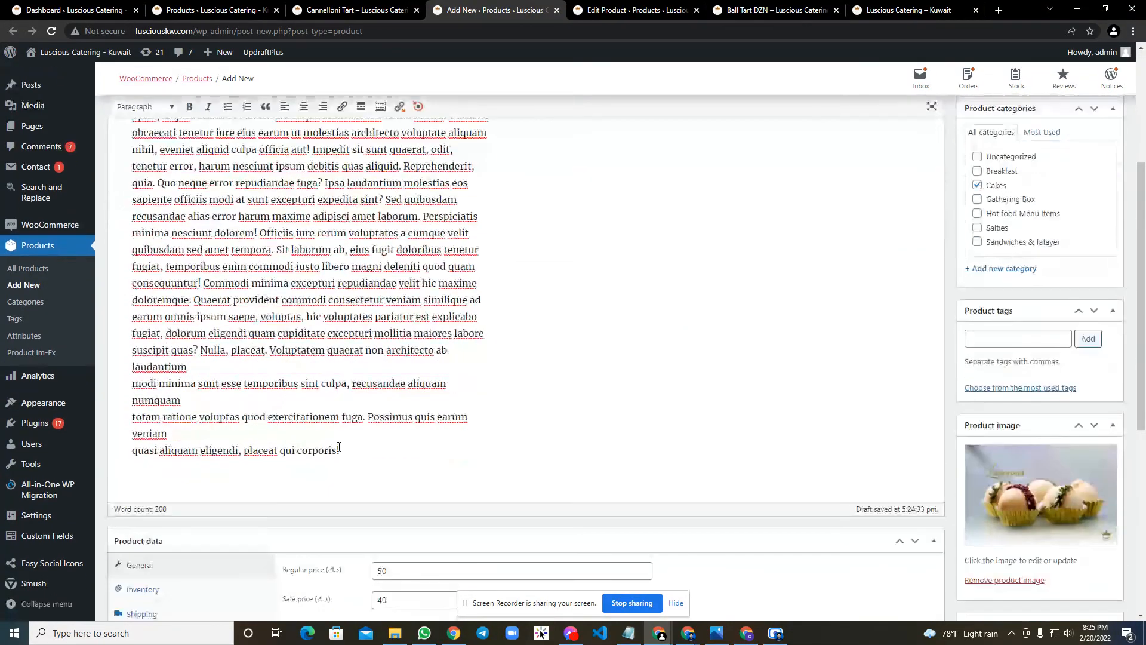
left_click_drag(338, 447, 27, 390)
key("ctrl+c")
scroll(275, 488, "down", 5)
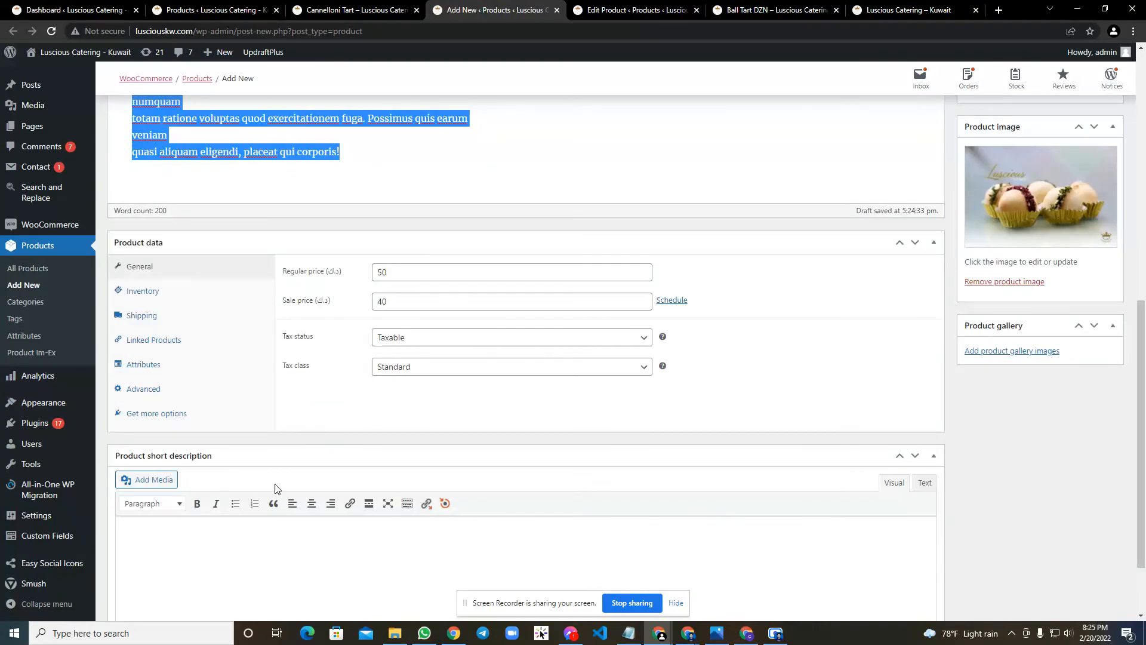
left_click(143, 543)
scroll(242, 504, "down", 2)
key("ctrl+v")
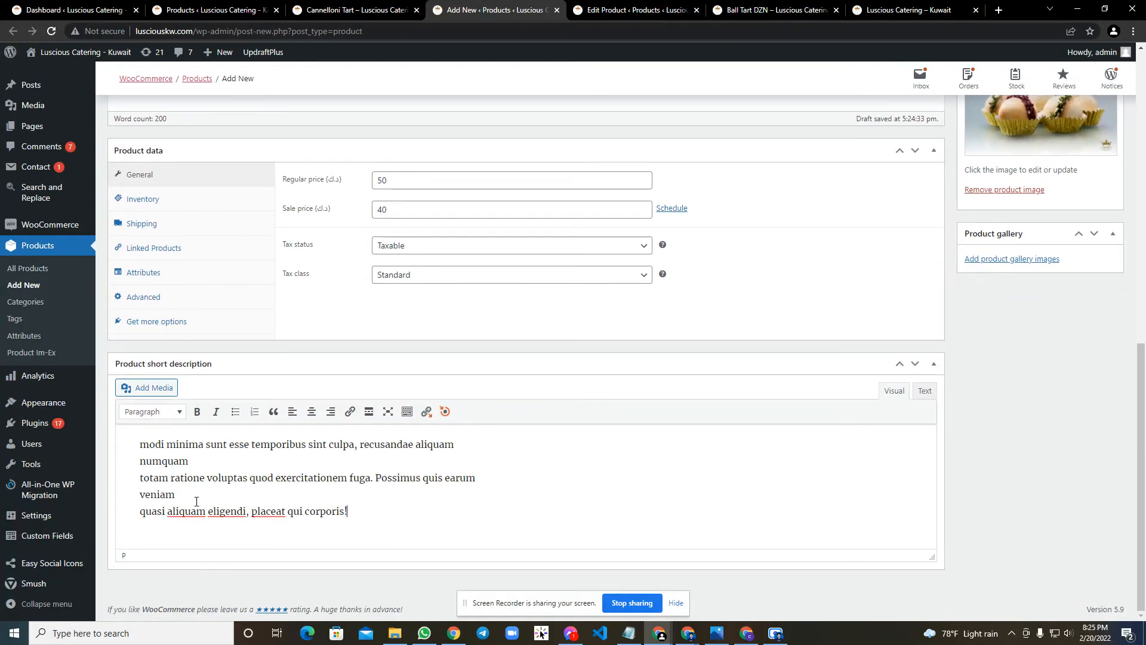
Publish the Ball Tart DZN (Demo) product and open its store page separately.
scroll(1103, 377, "up", 15)
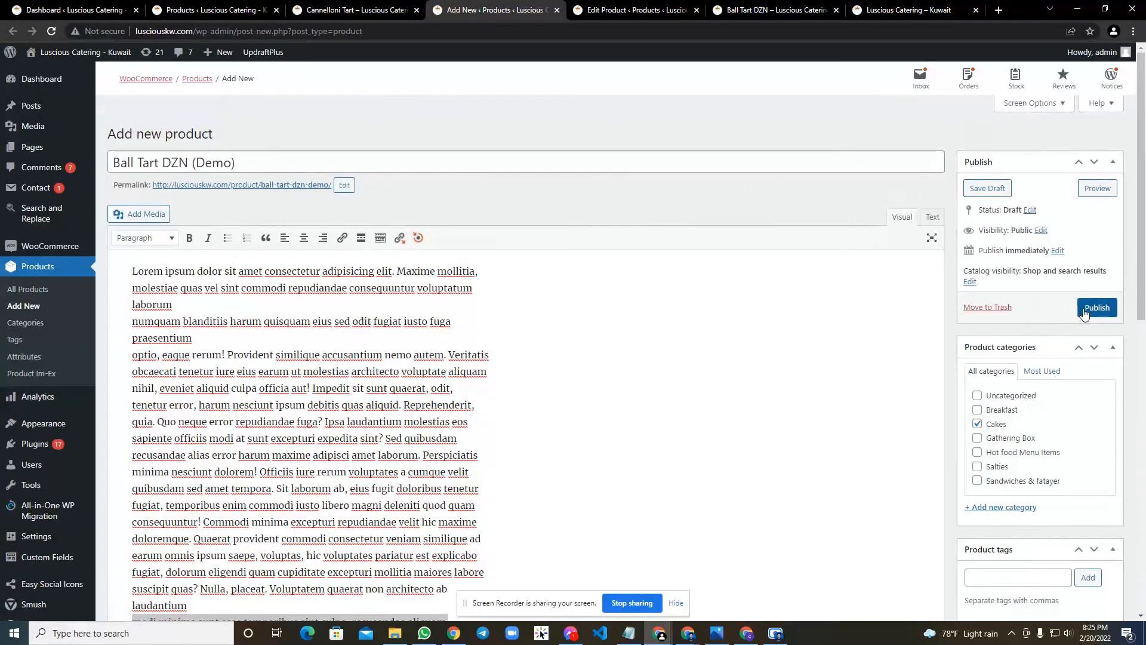
left_click(1089, 307)
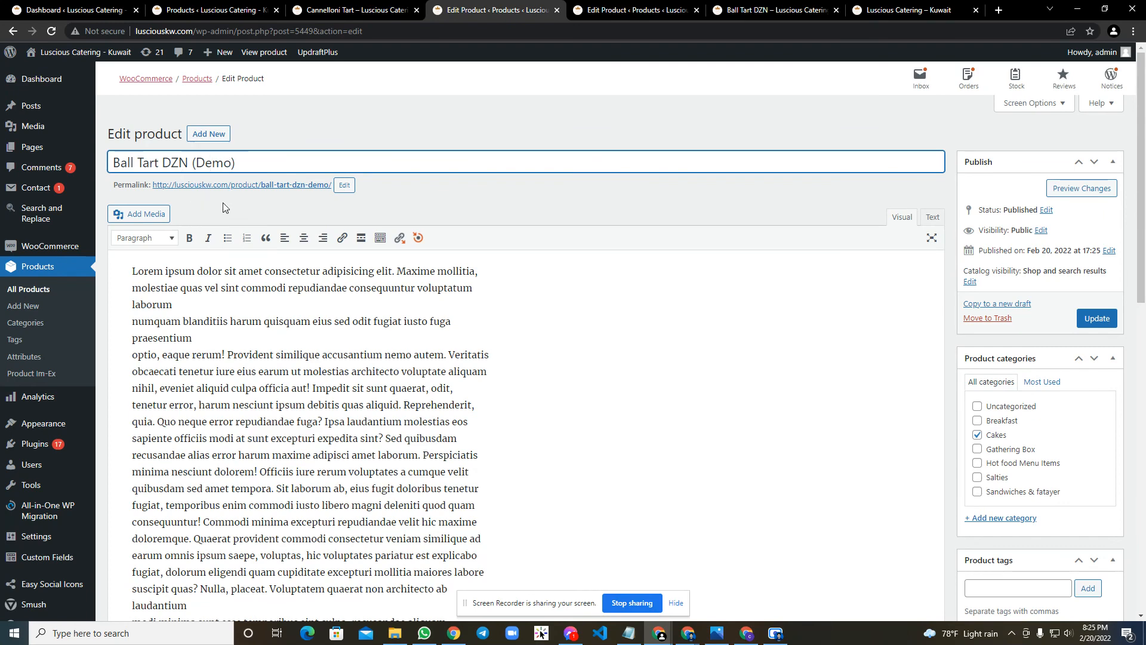
left_click(273, 185)
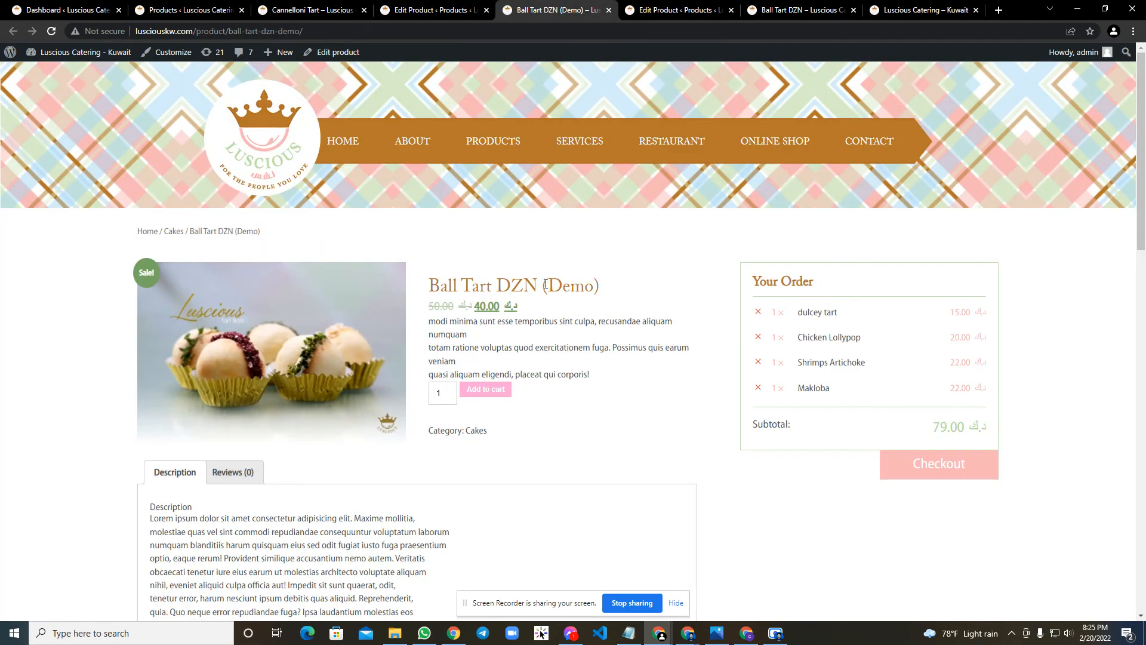
Check the title, regular and sale prices, short description, category and full description on the demo product's store page.
left_click_drag(545, 284, 617, 284)
scroll(447, 295, "down", 2)
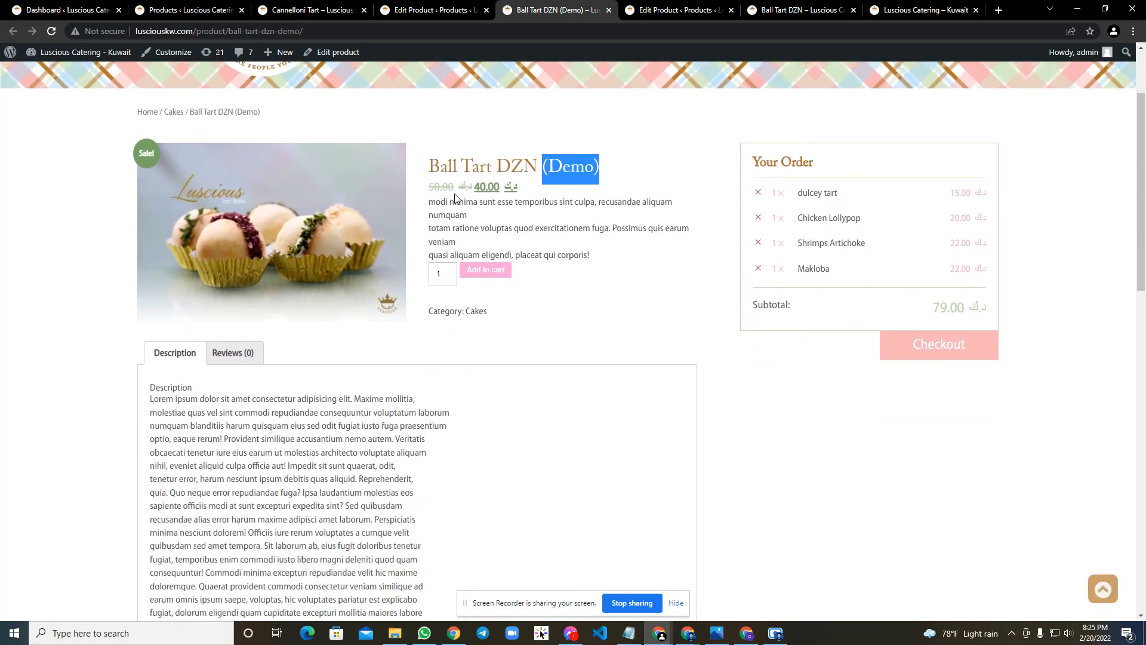
left_click(452, 186)
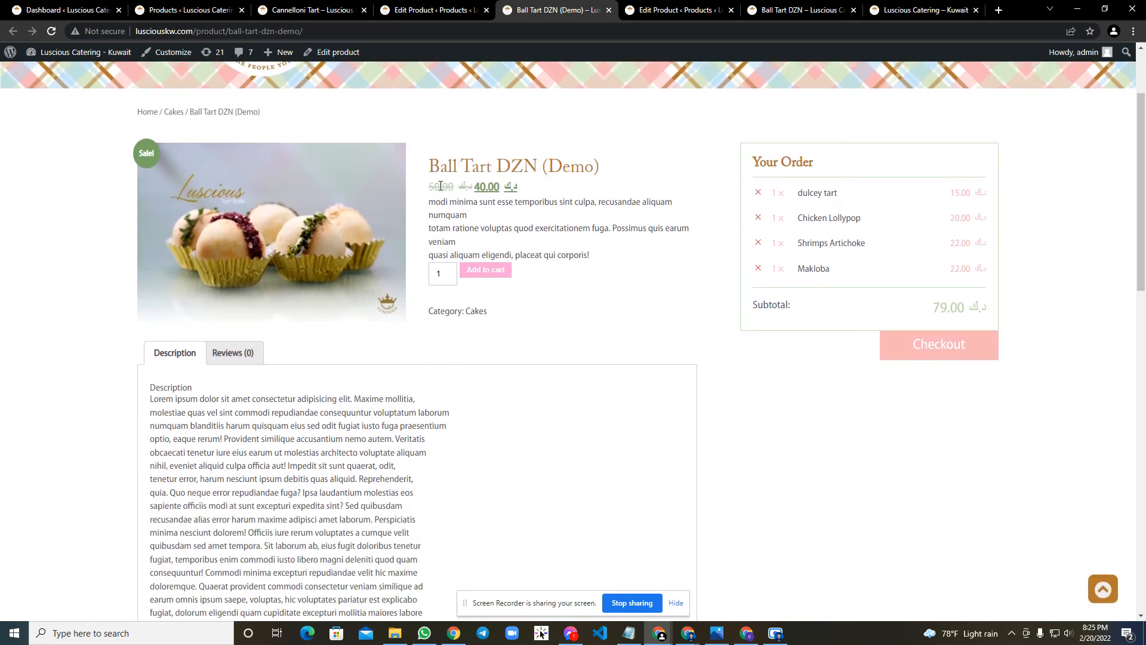
left_click_drag(475, 186, 643, 246)
left_click(547, 192)
left_click(602, 298)
scroll(507, 292, "down", 1)
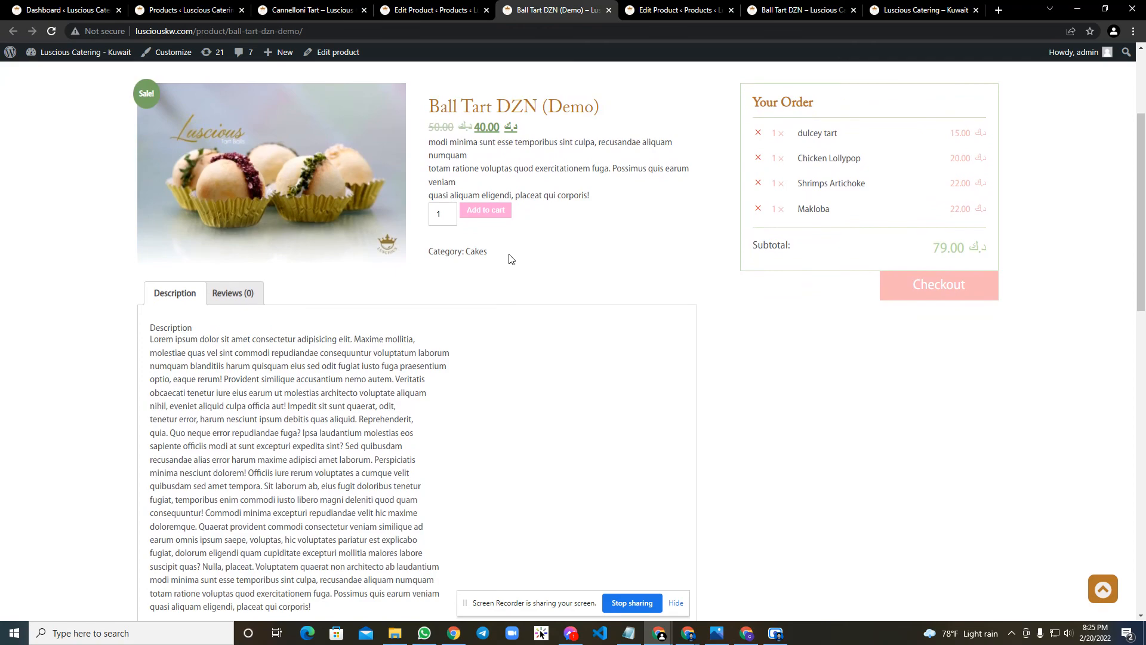
scroll(215, 251, "down", 3)
left_click_drag(144, 155, 513, 419)
left_click(543, 368)
scroll(549, 364, "up", 6)
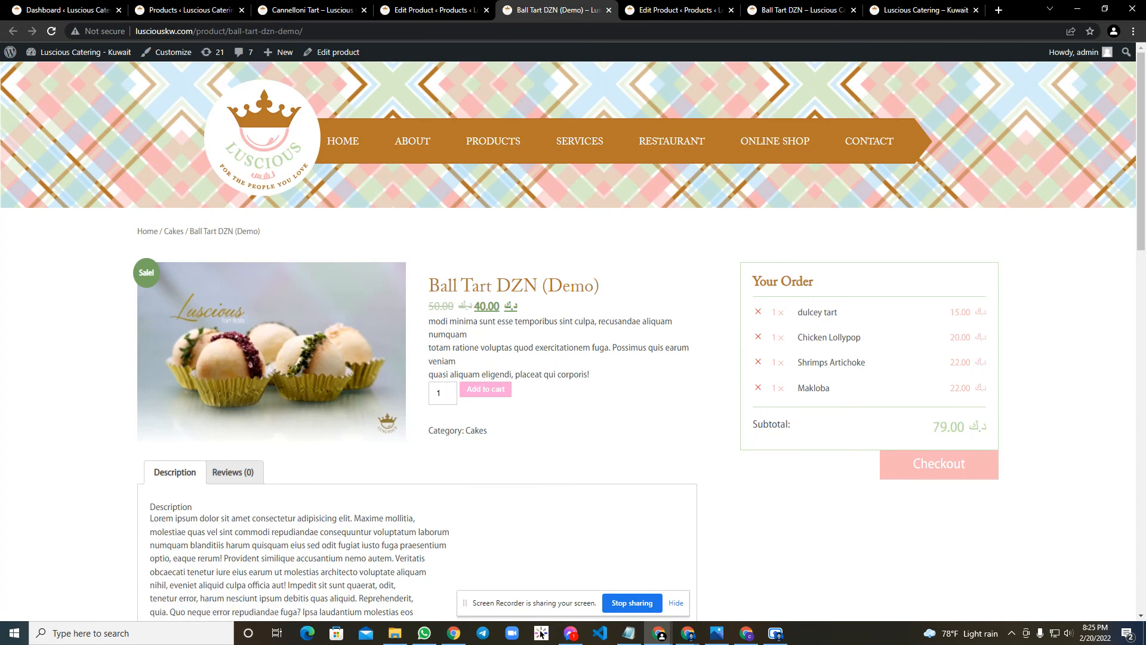
key("alt+Tab")
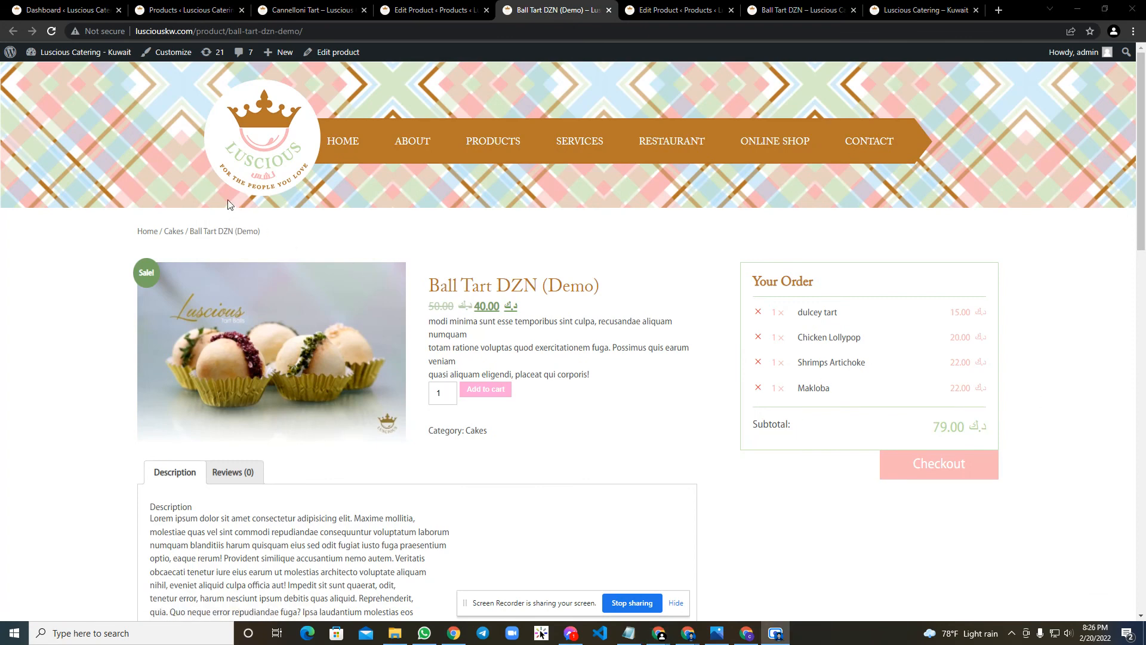